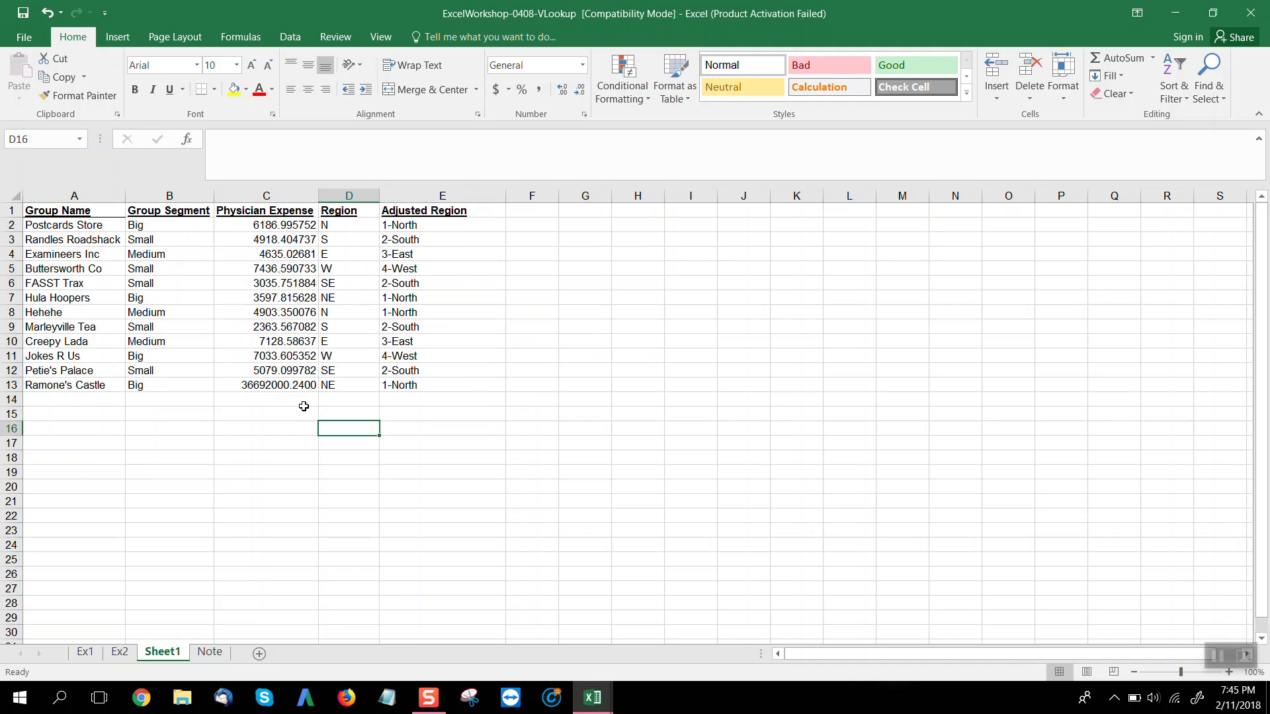
Switch to the Book1 workbook and examine its Group Name, Region and Group Segment headers and the list of group names
left_click(593, 698)
left_click(648, 654)
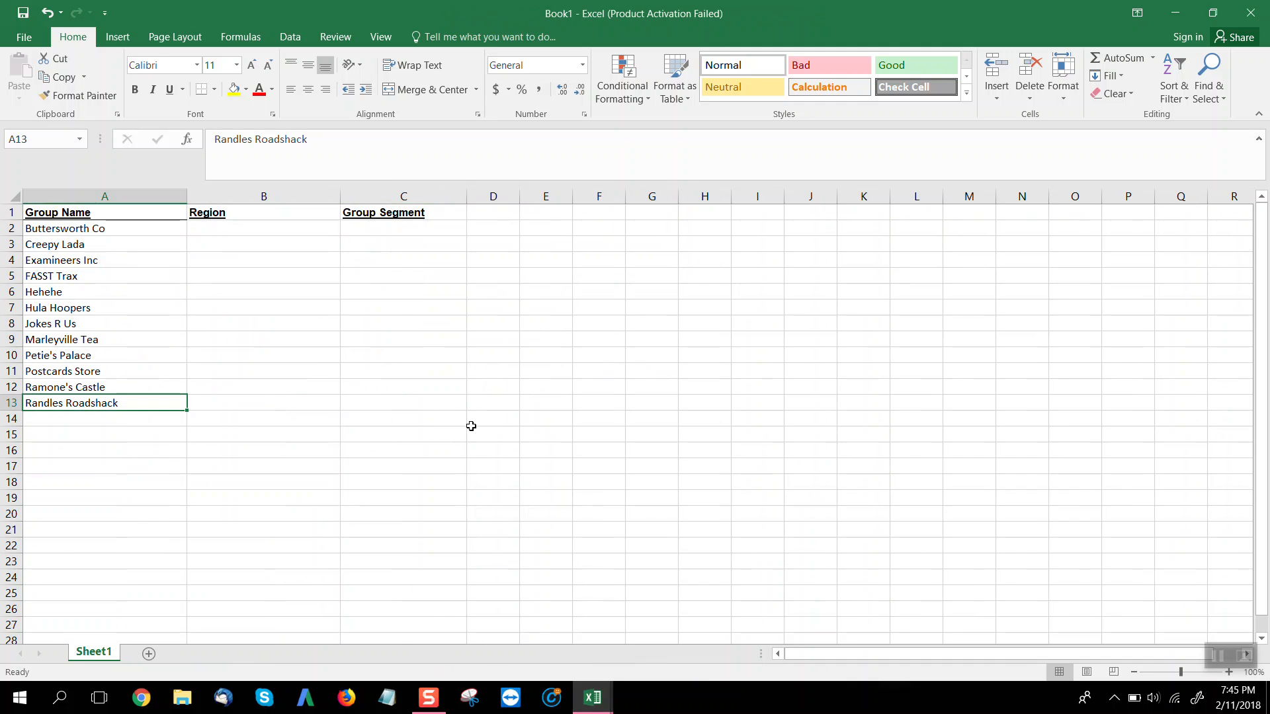
left_click(119, 213)
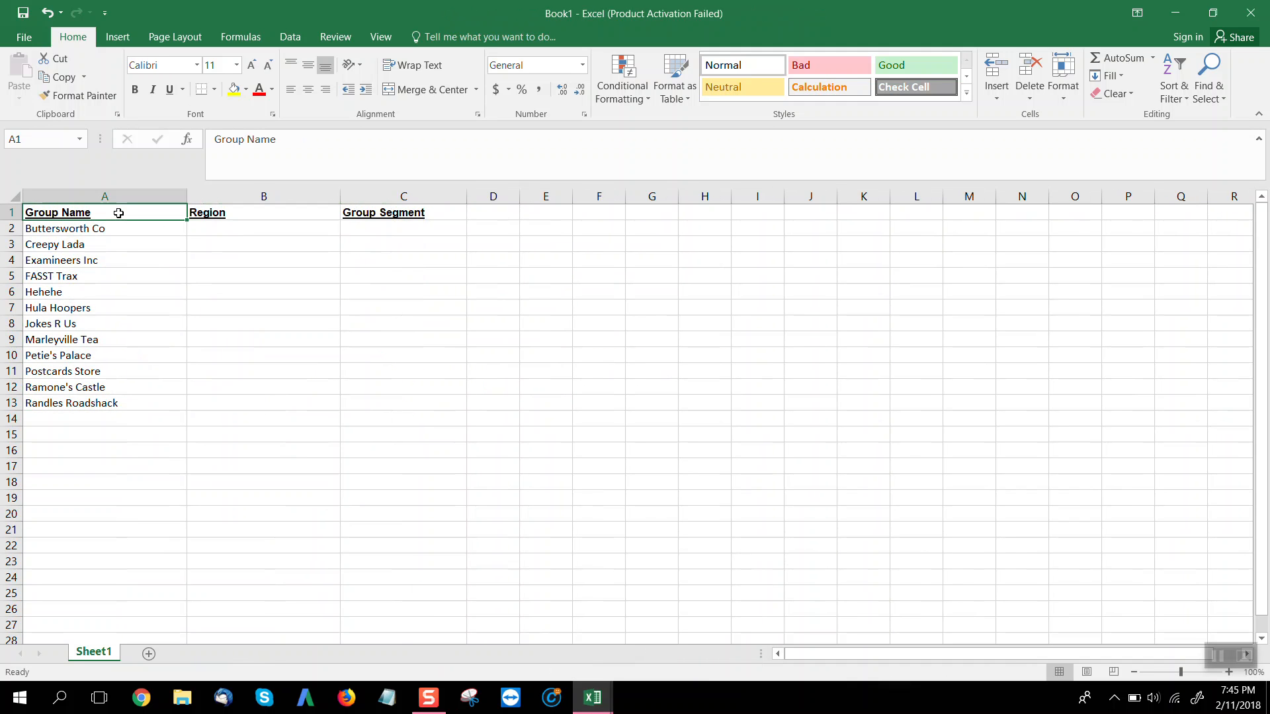
left_click(233, 212)
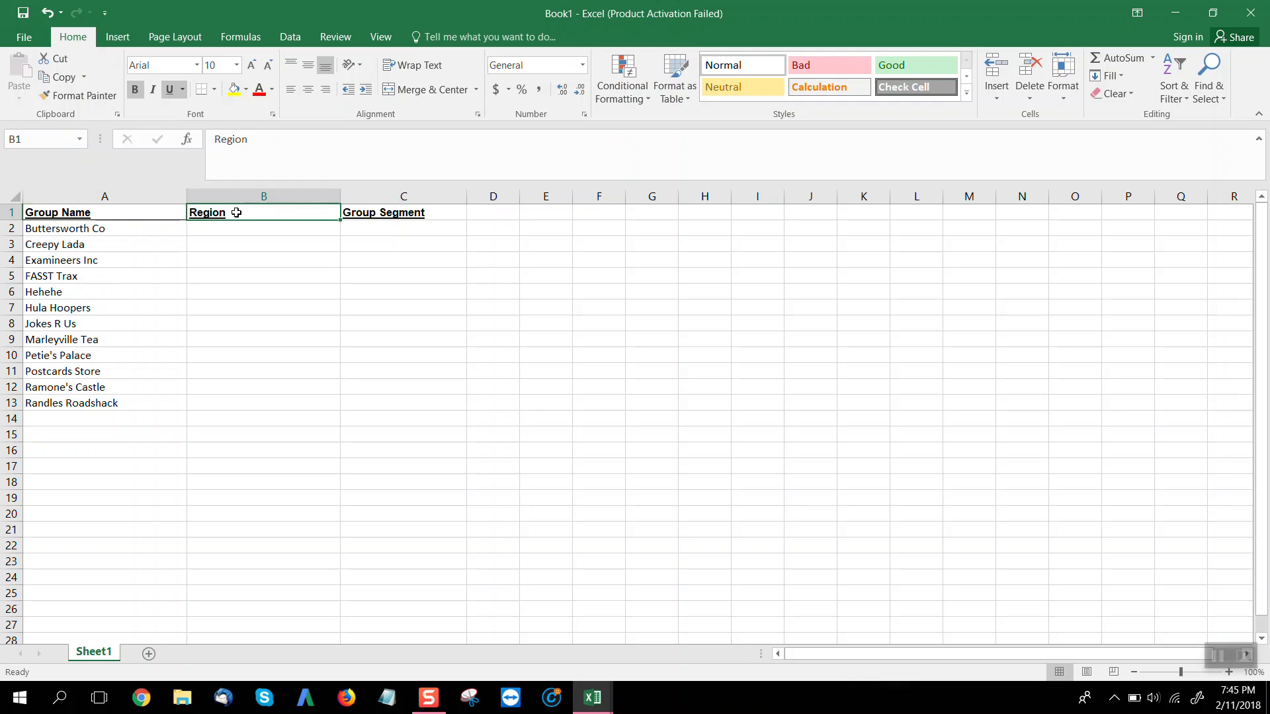
left_click(441, 213)
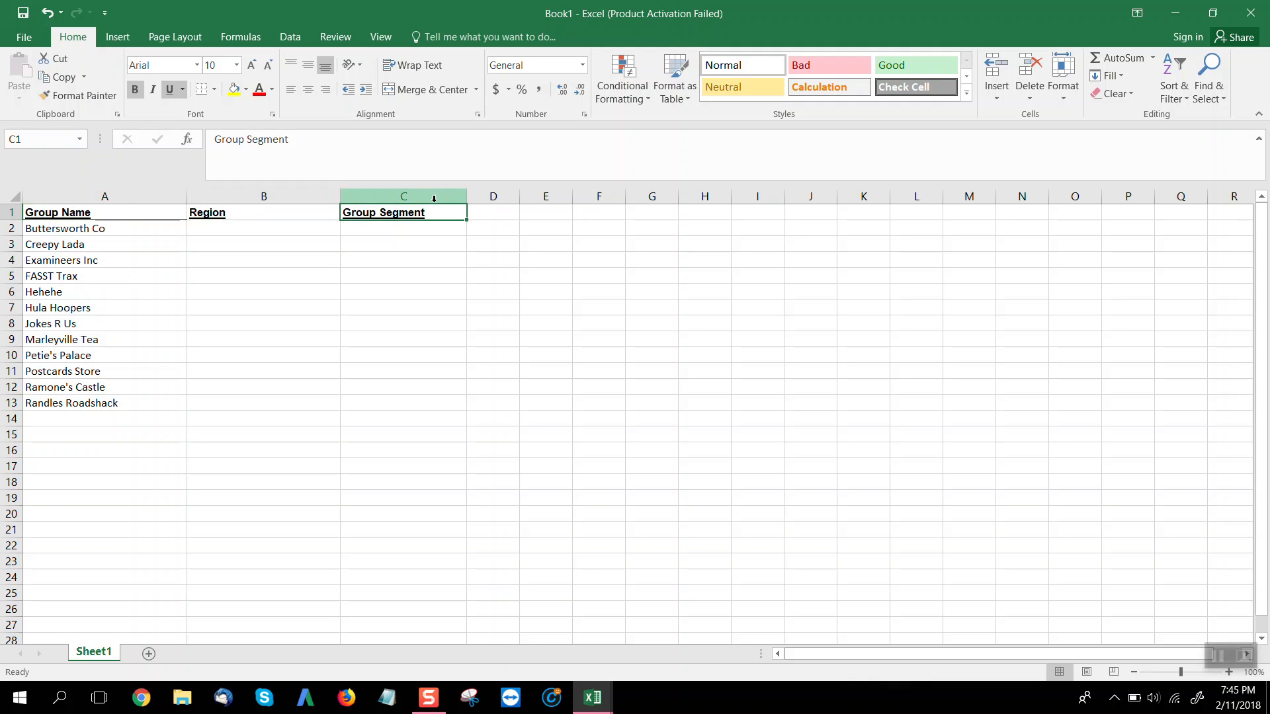
left_click(126, 251)
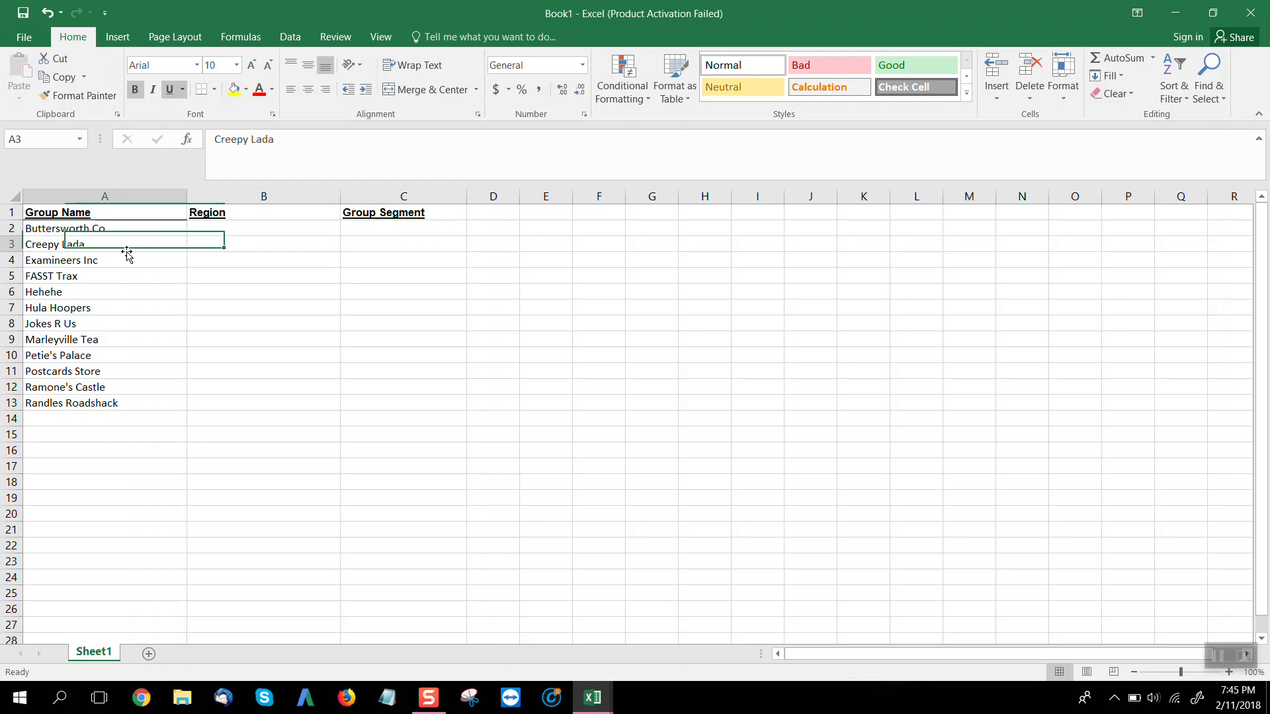
left_click(121, 214)
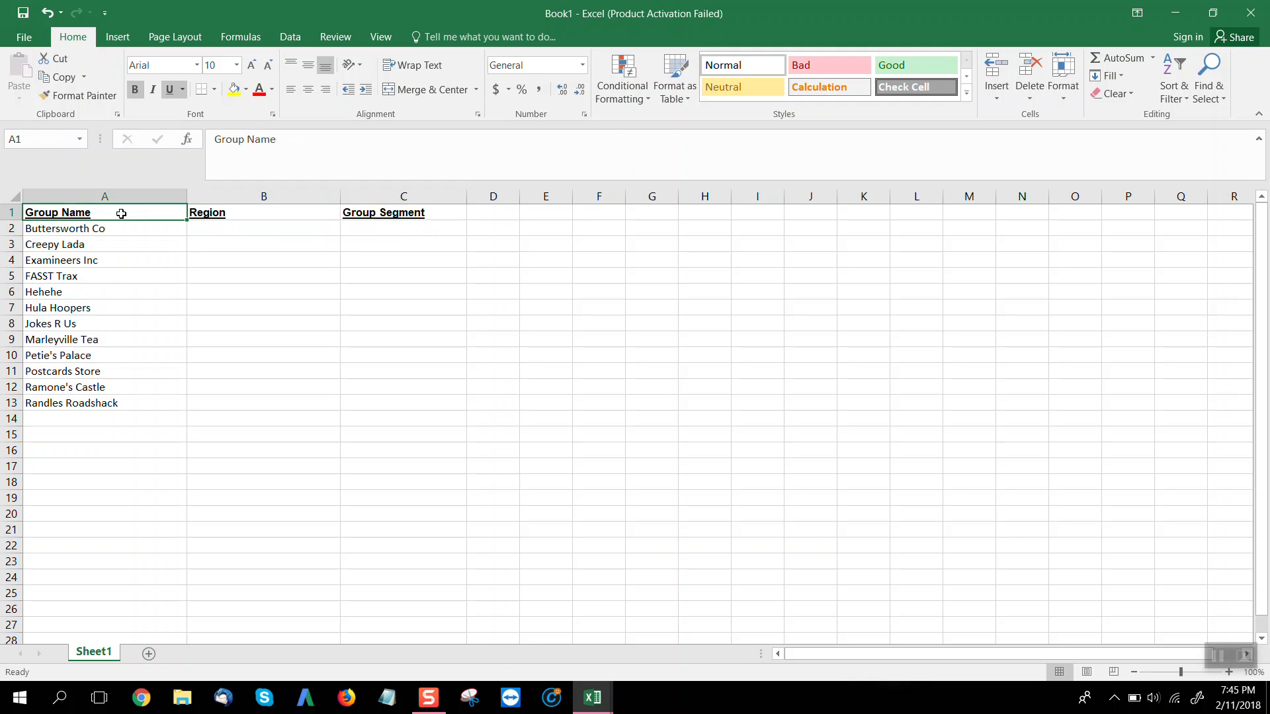
left_click(123, 265)
left_click_drag(111, 232, 118, 402)
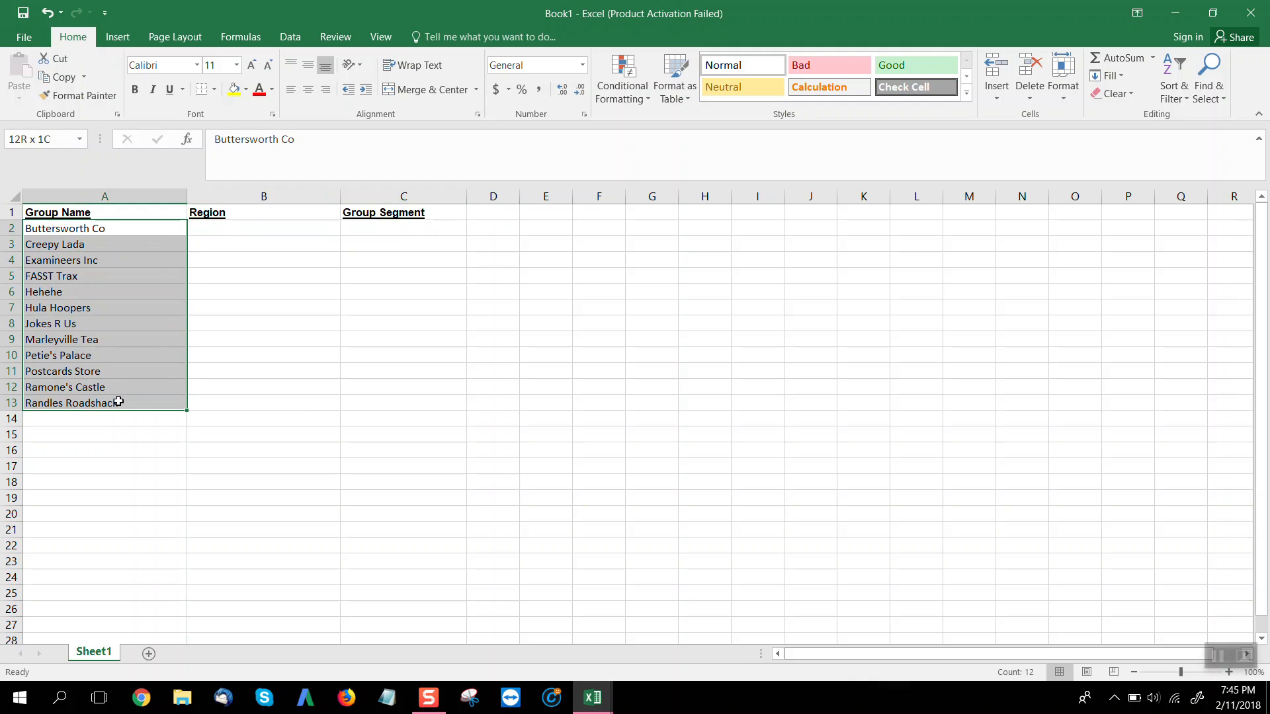
left_click(145, 227)
left_click(252, 258)
left_click_drag(145, 226, 142, 402)
left_click(248, 274)
left_click(159, 244)
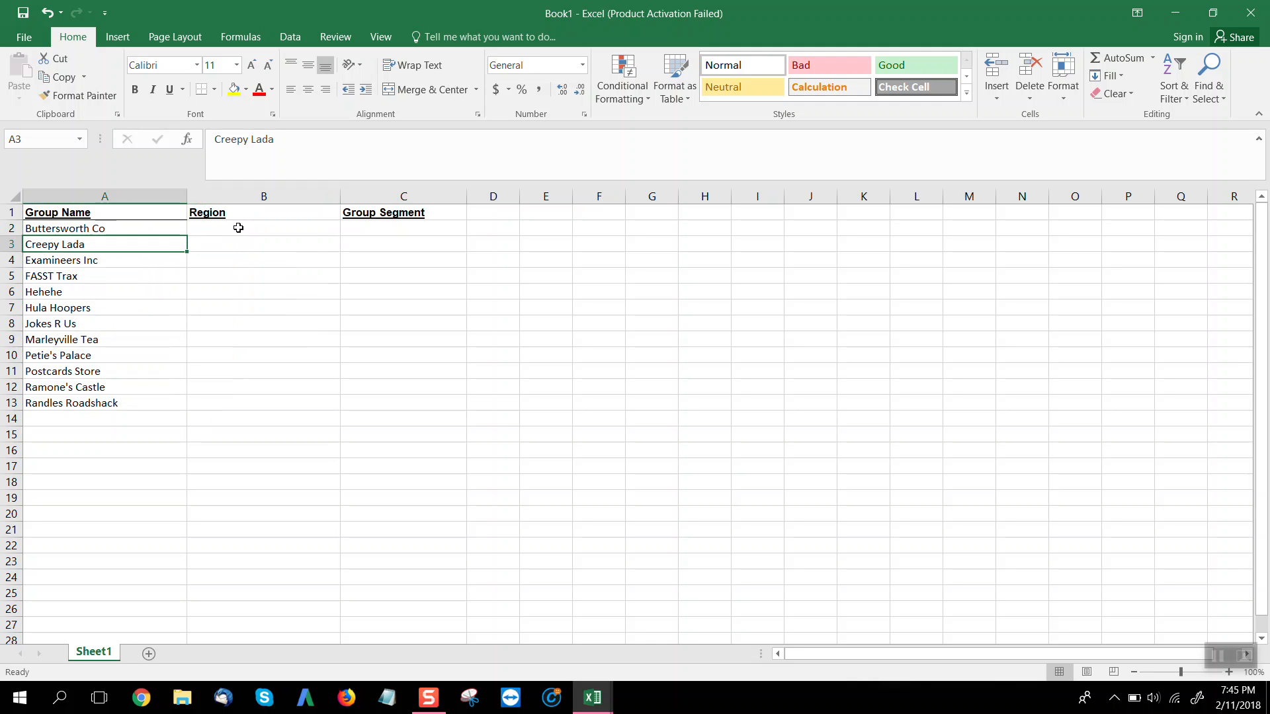
Begin a VLOOKUP formula in cell B2 under Region, with A2 as the lookup value
left_click(317, 231)
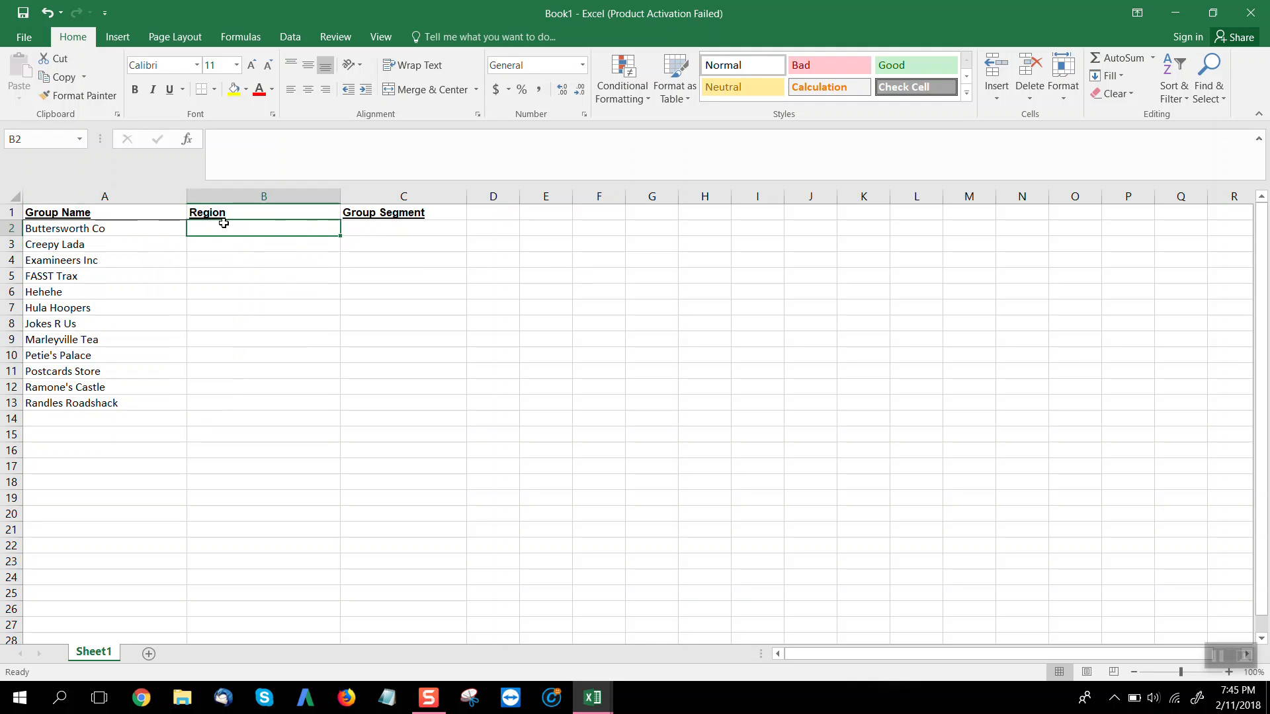
type("=")
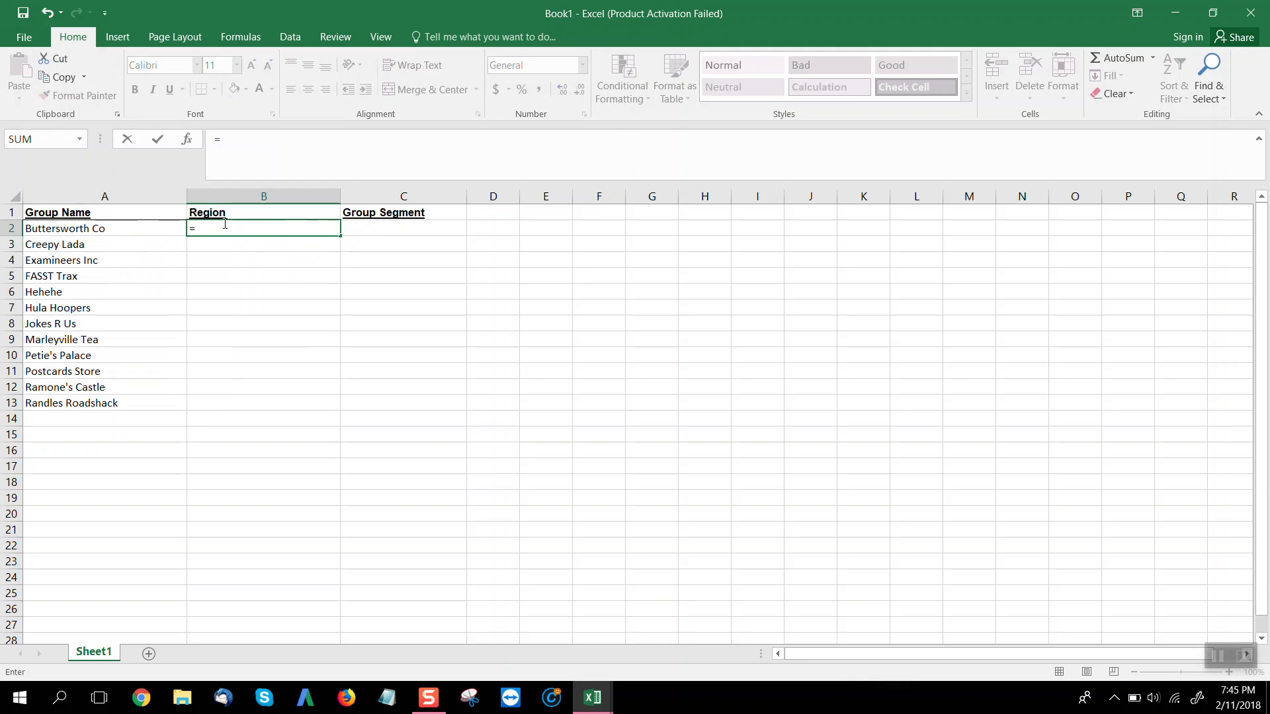
type("vloo")
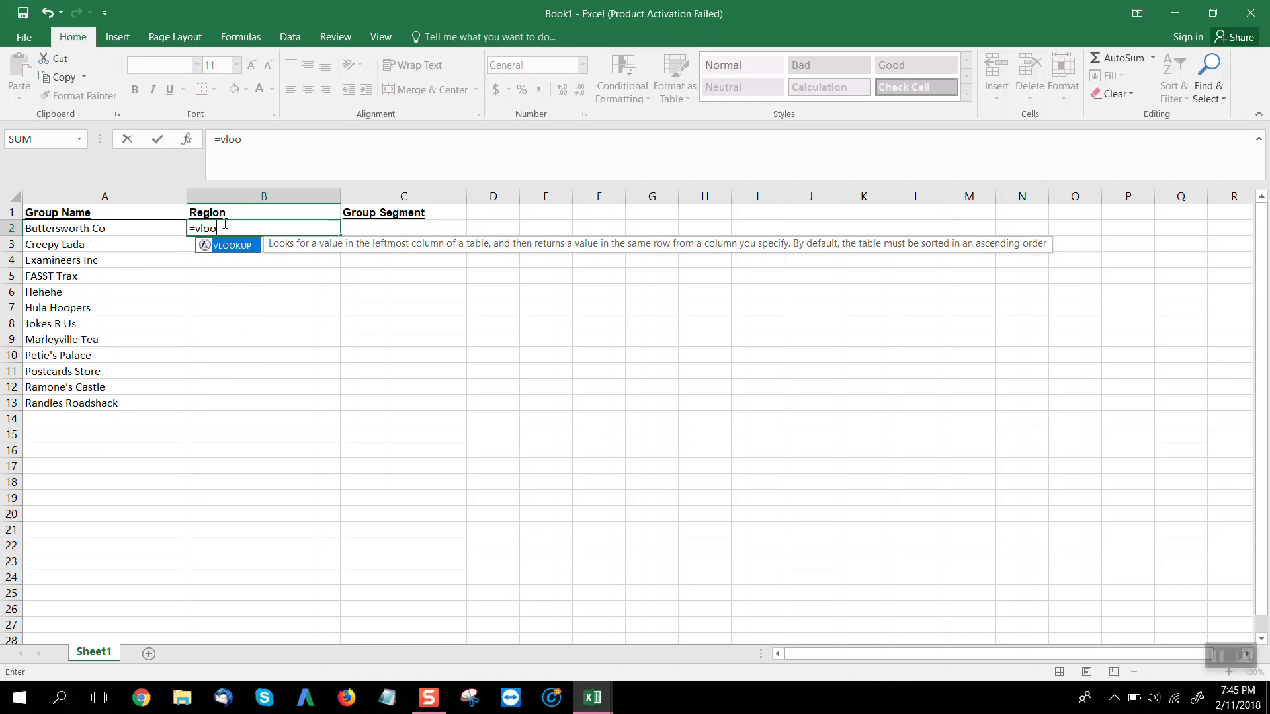
type("kup(")
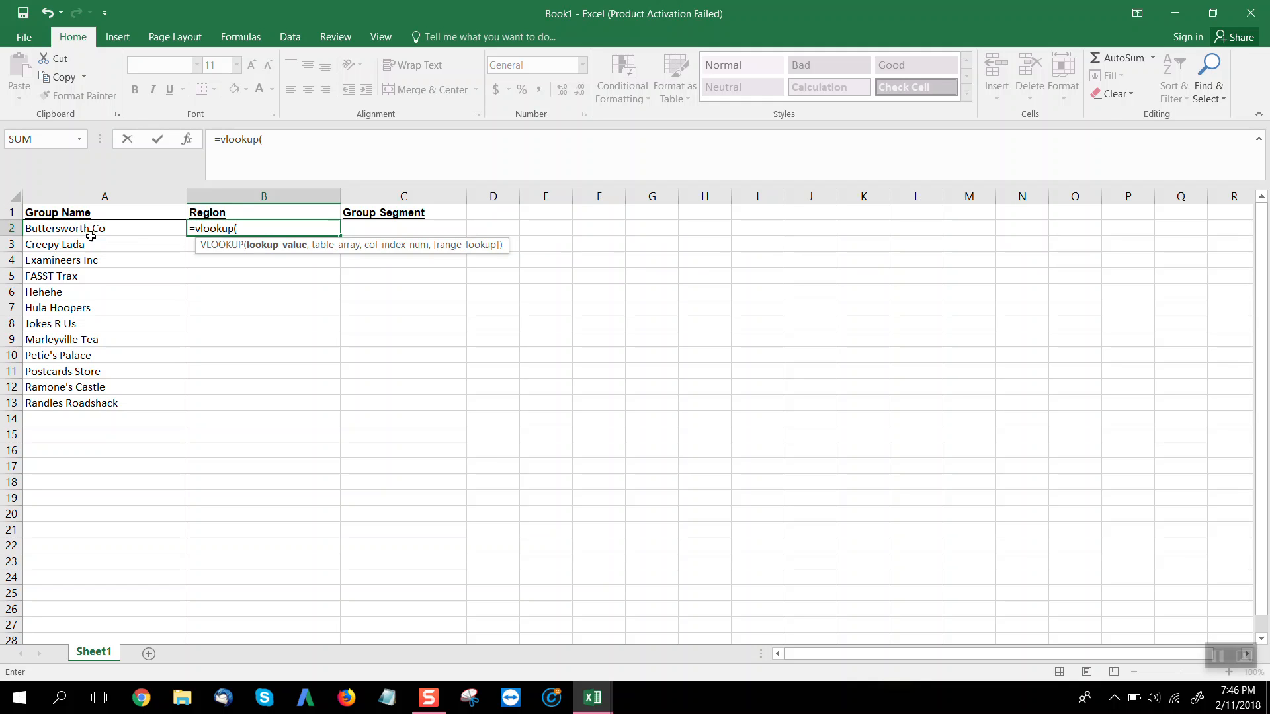
left_click(91, 231)
type(",")
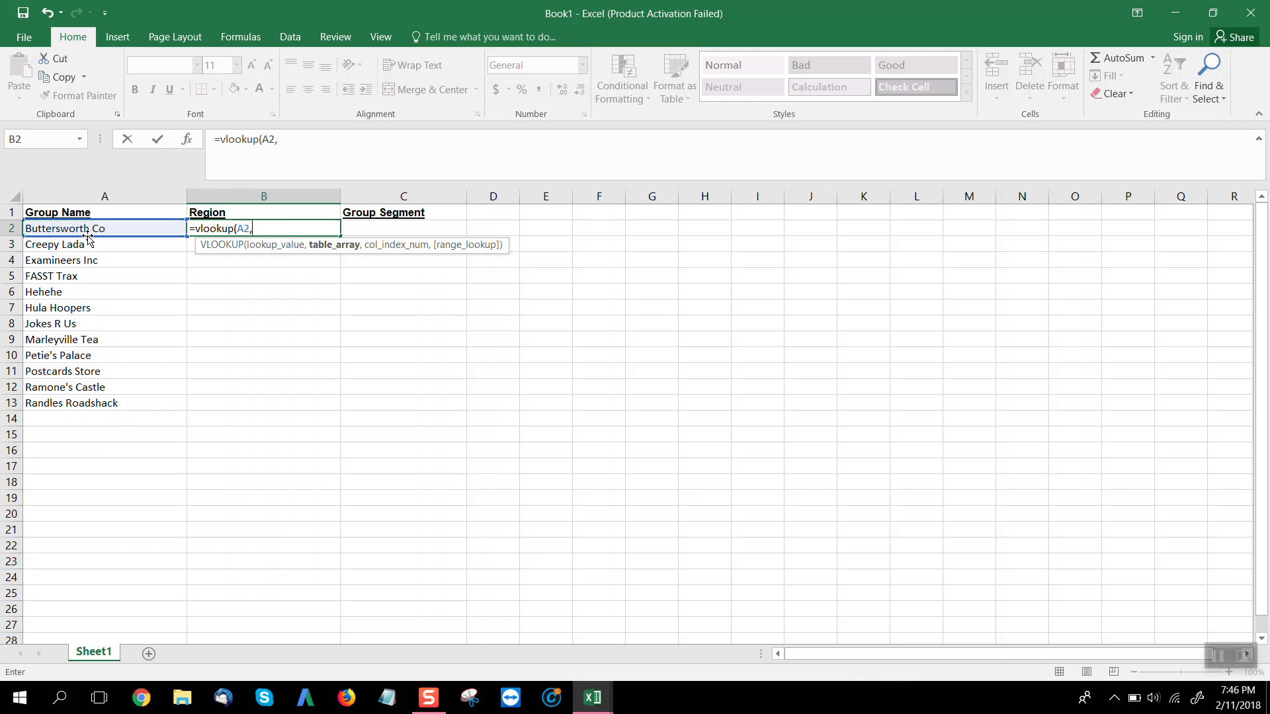
Complete the B2 formula with columns A:E of Sheet1 in ExcelWorkshop-0408-VLookup as the table array, column index 4 and FALSE for exact match
key("alt+Tab")
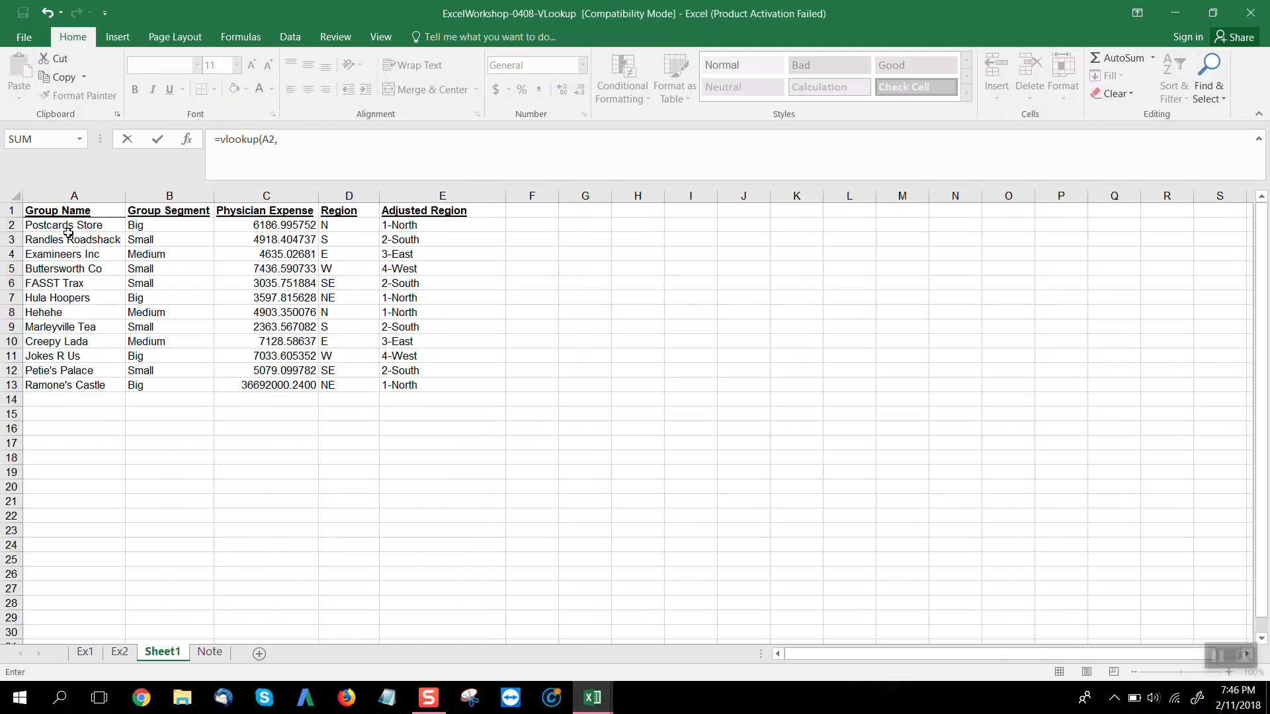
left_click_drag(60, 196, 481, 190)
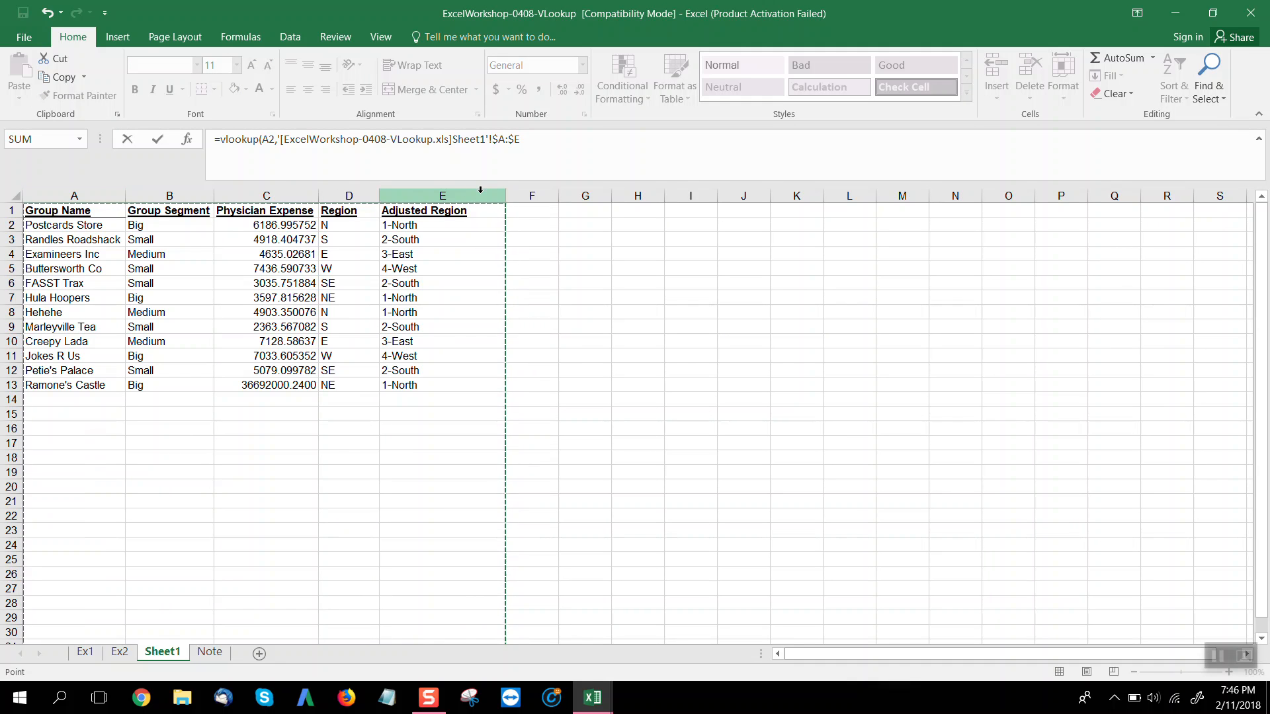
type(",4")
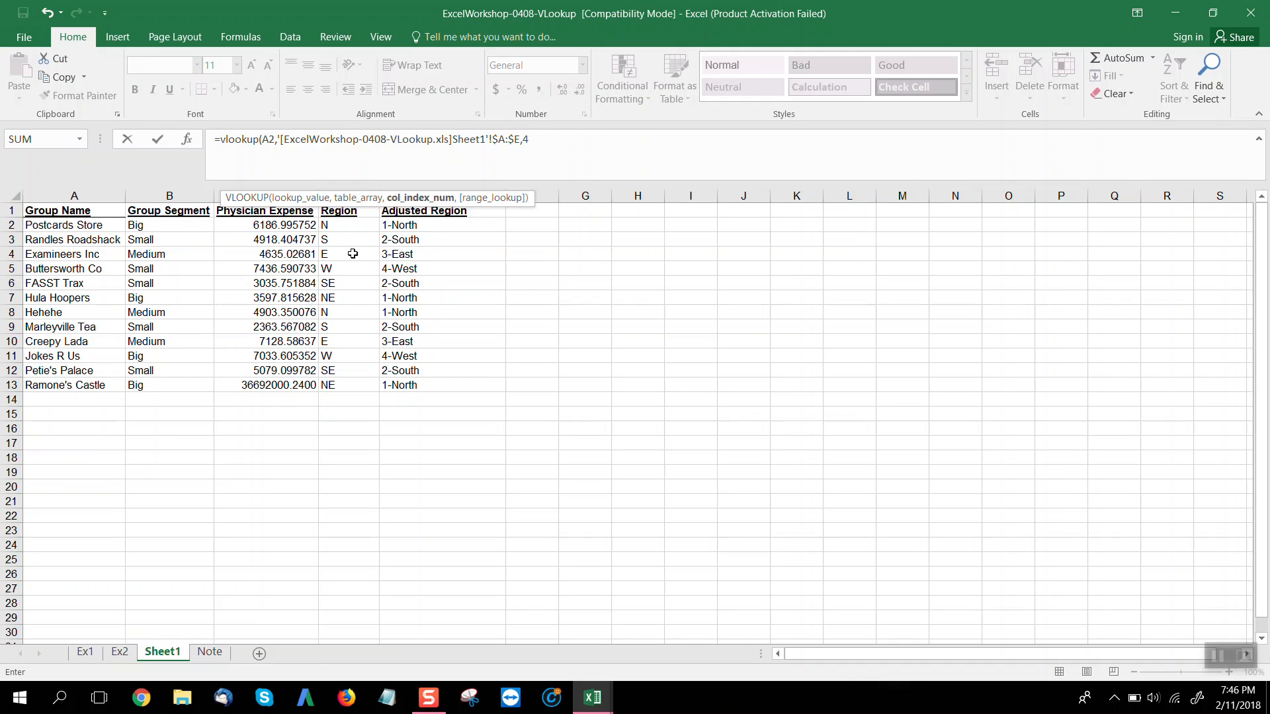
type(",")
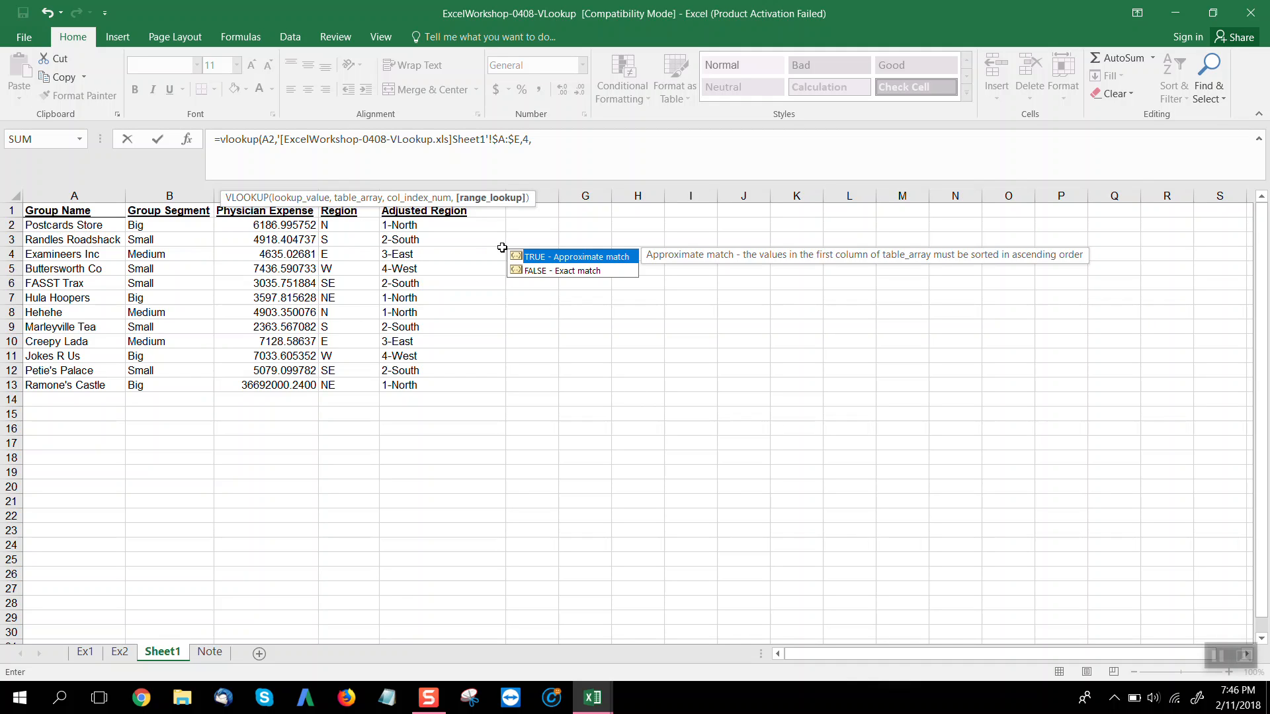
double_click(546, 274)
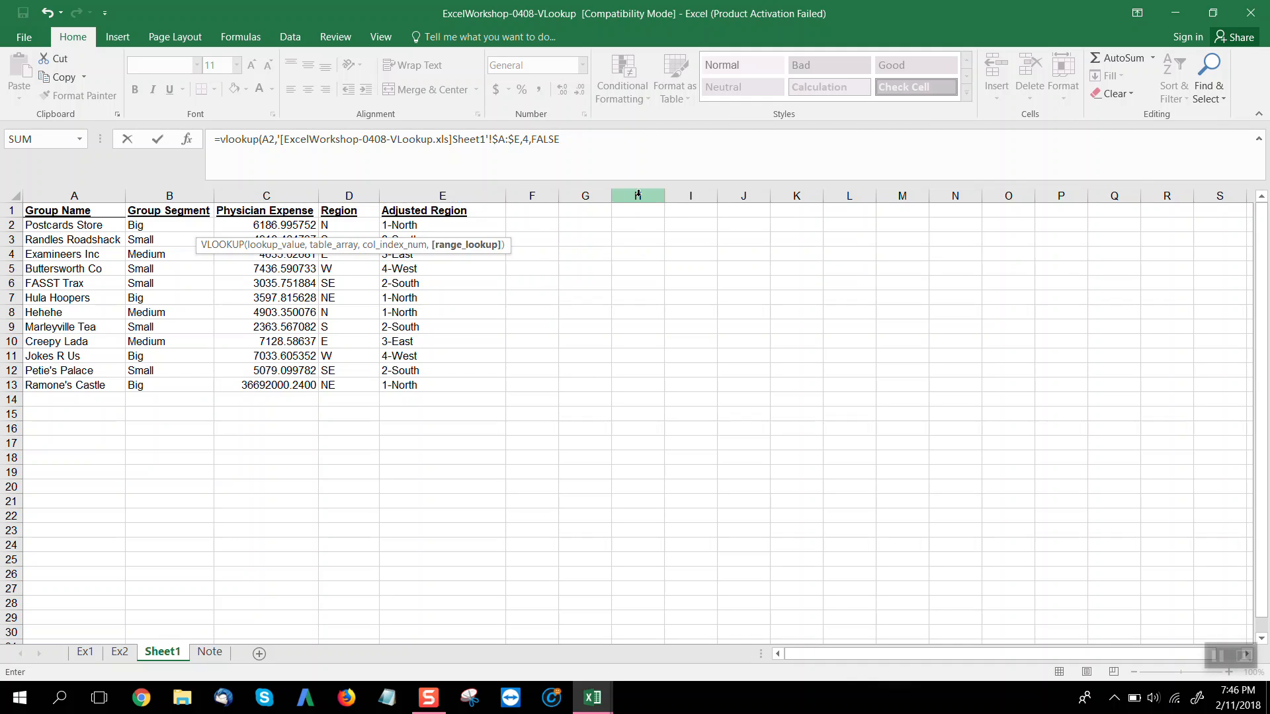
key("Return")
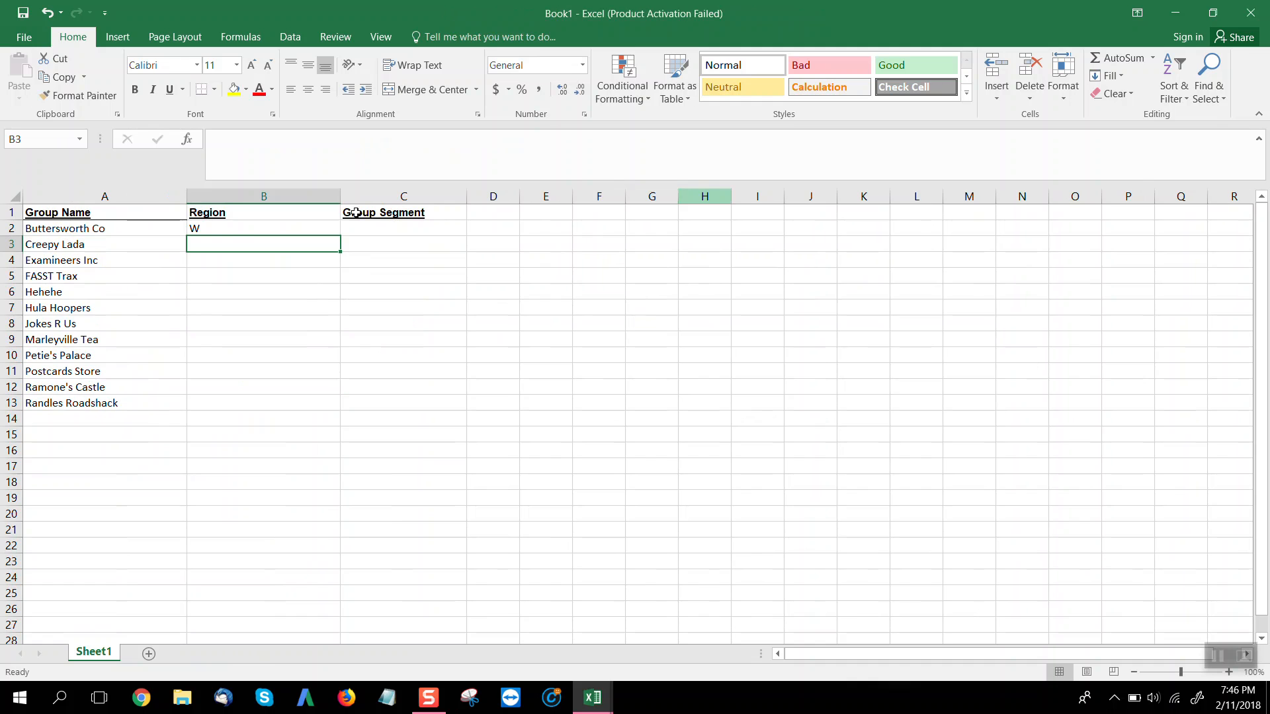
Fill the Region formula from B2 down to B13 and check Buttersworth Co's region against the ExcelWorkshop-0408-VLookup workbook
left_click(231, 230)
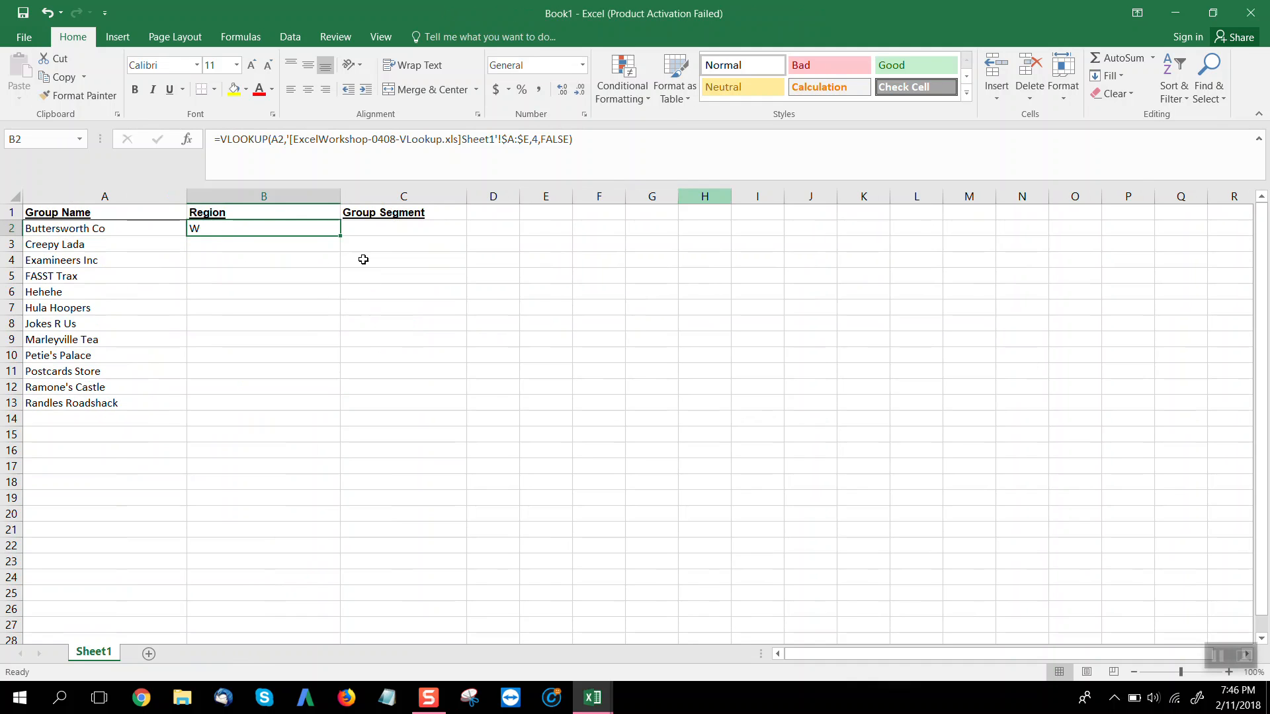
left_click_drag(341, 237, 334, 415)
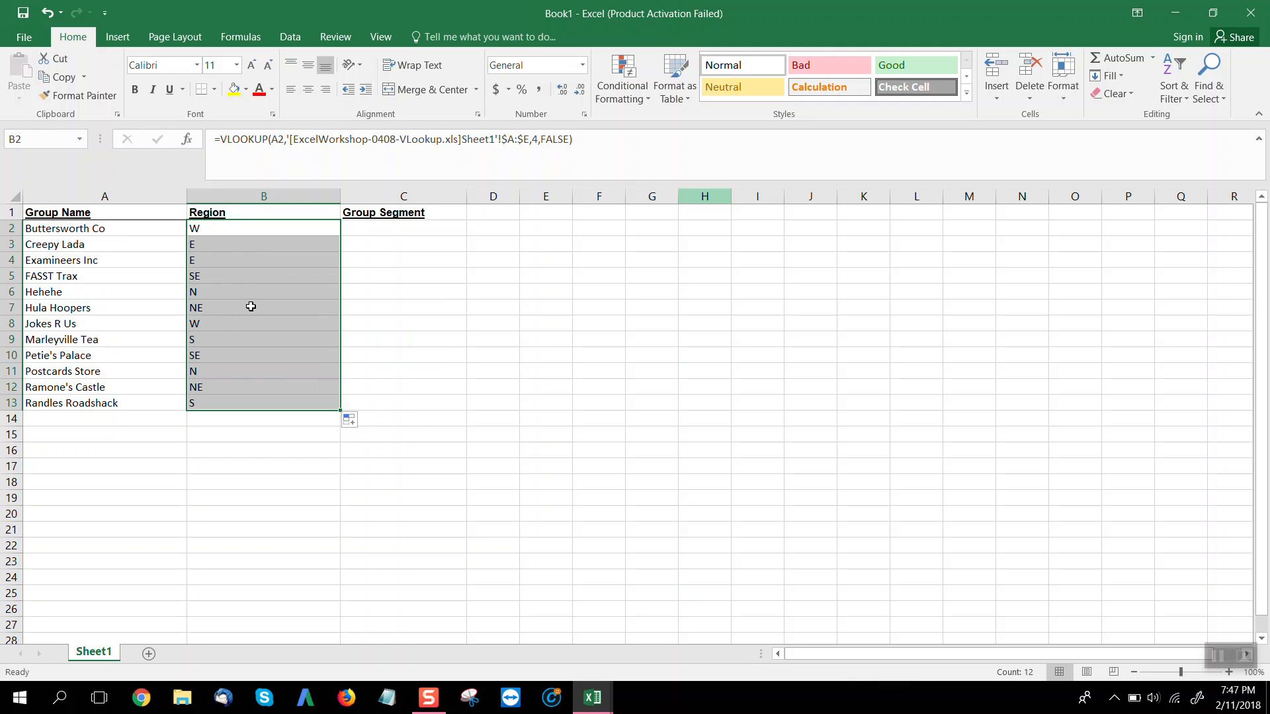
left_click(113, 260)
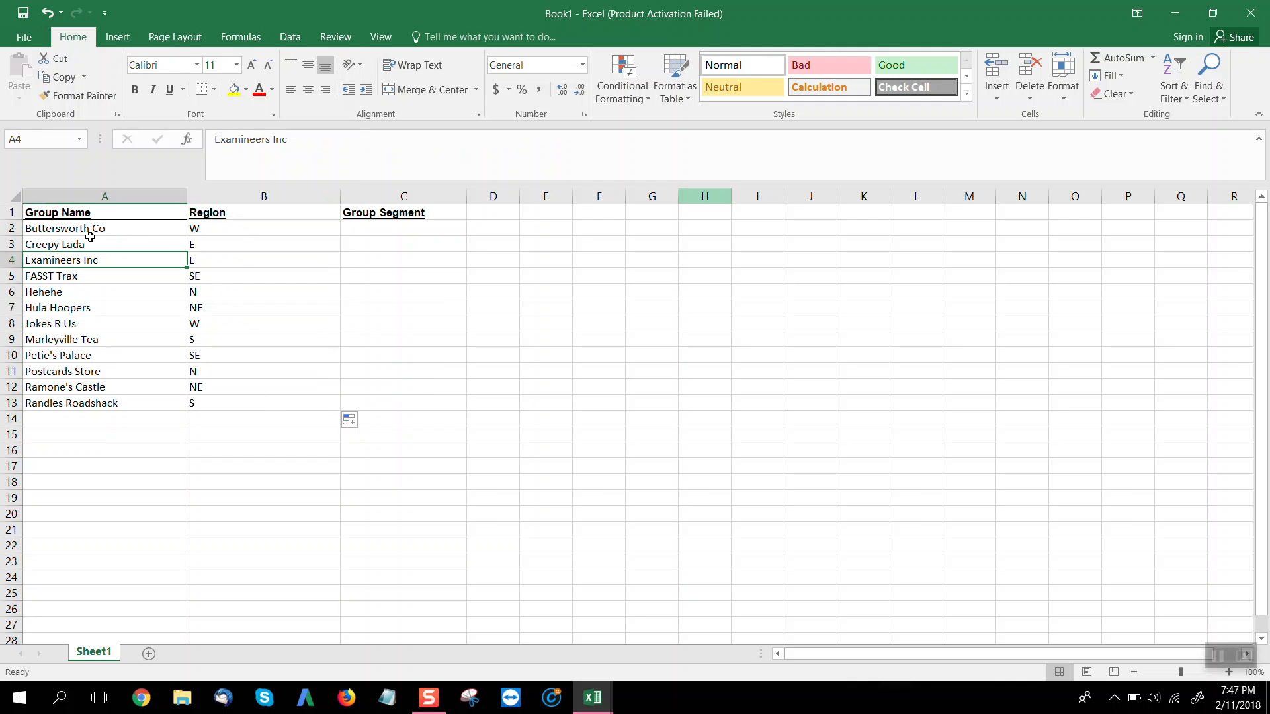
left_click(104, 230)
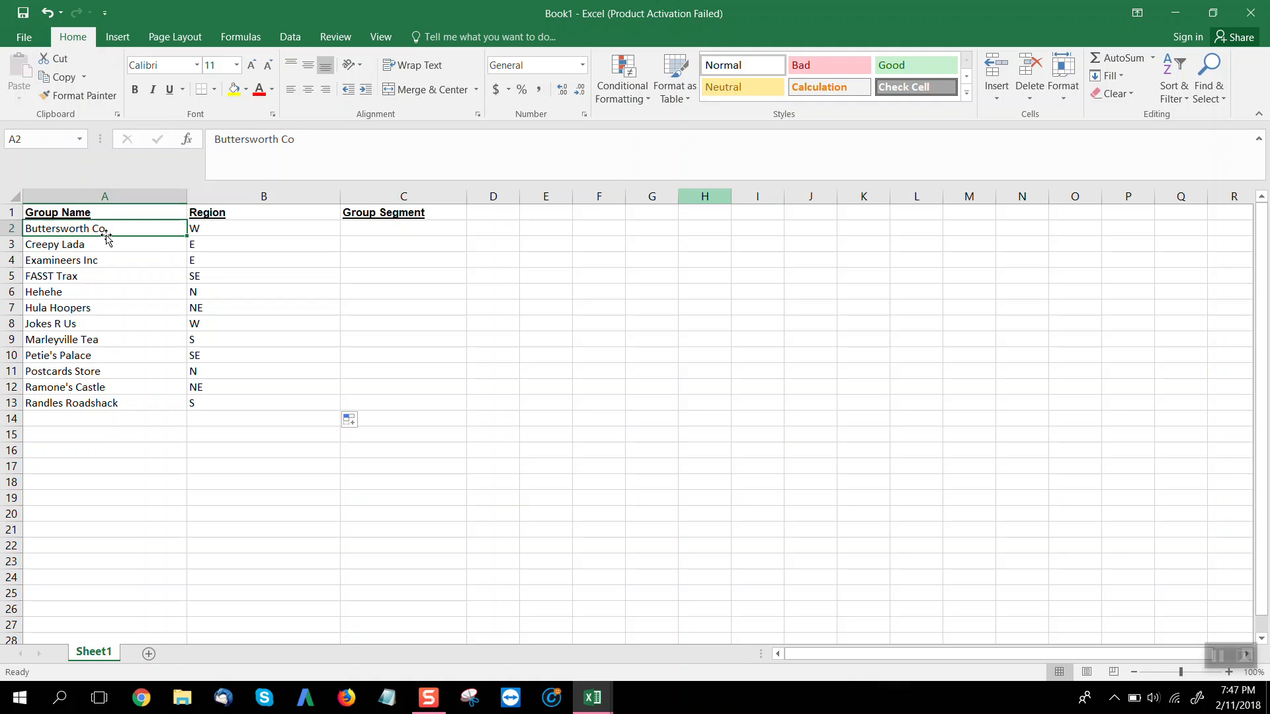
key("alt+Tab")
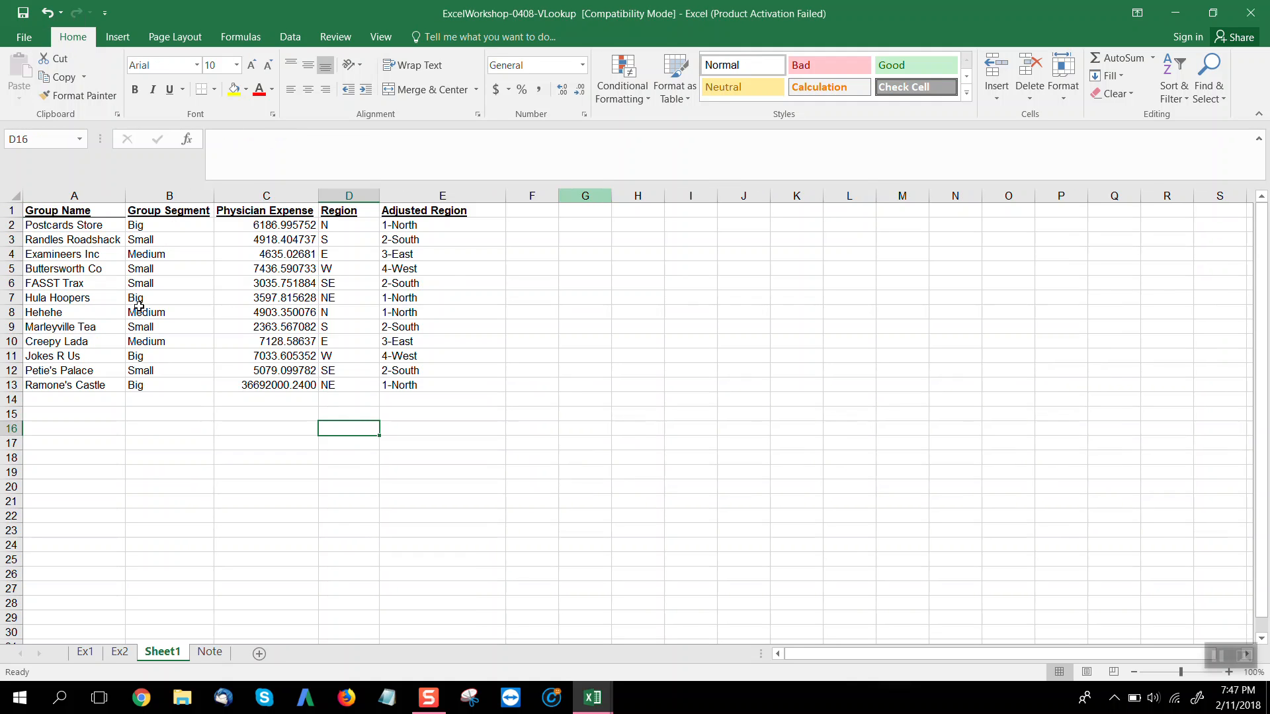
left_click(337, 268)
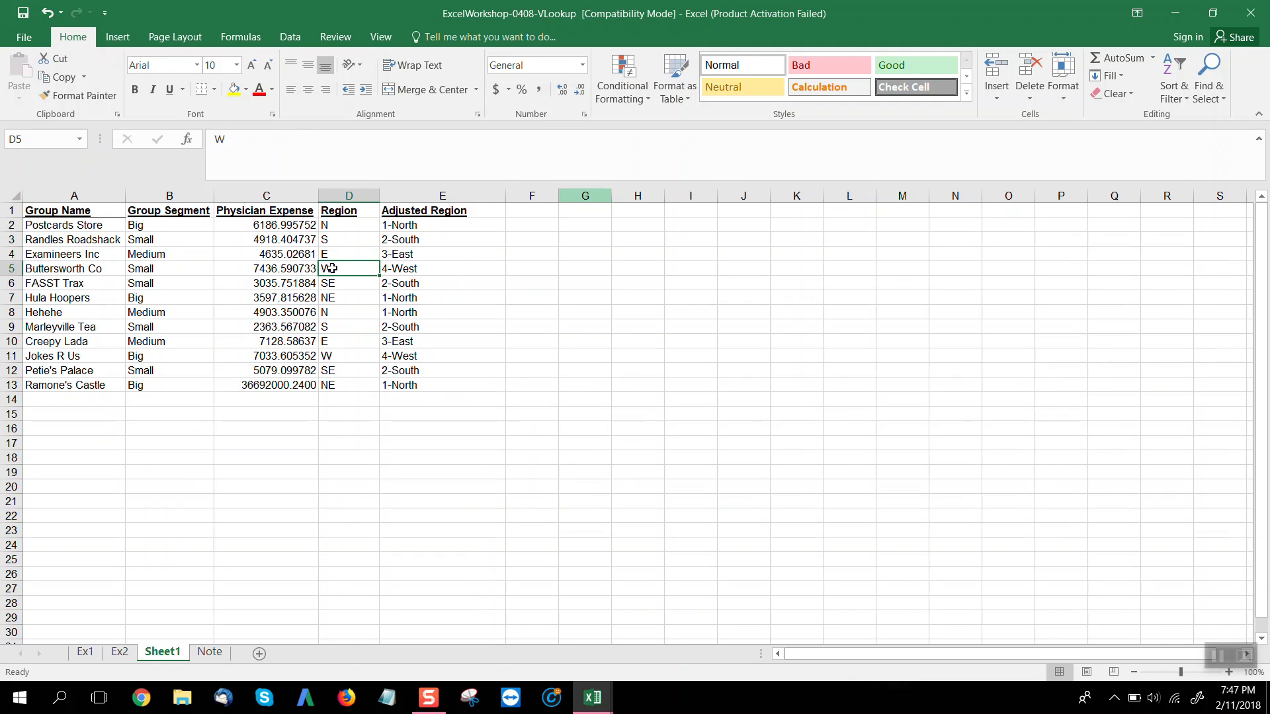
key("alt+Tab")
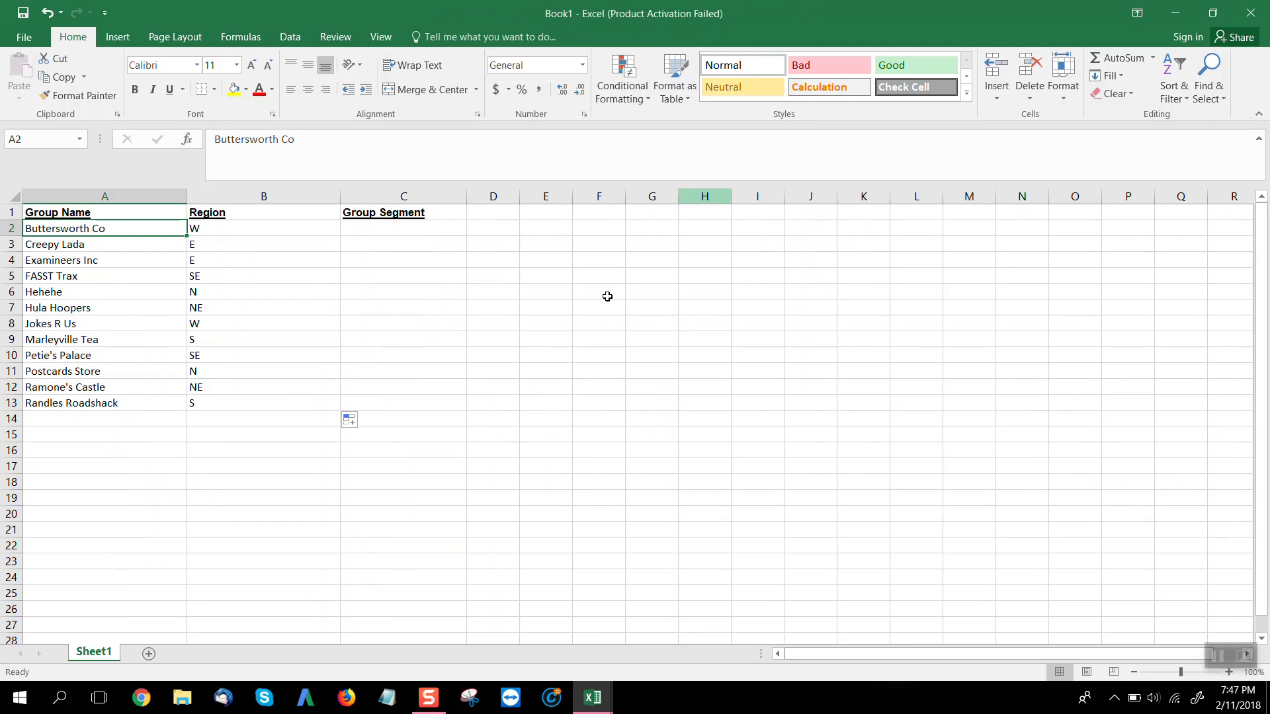
Begin a VLOOKUP formula in cell C2 under Group Segment, with A2 as the lookup value
left_click(423, 276)
left_click(372, 215)
left_click(384, 229)
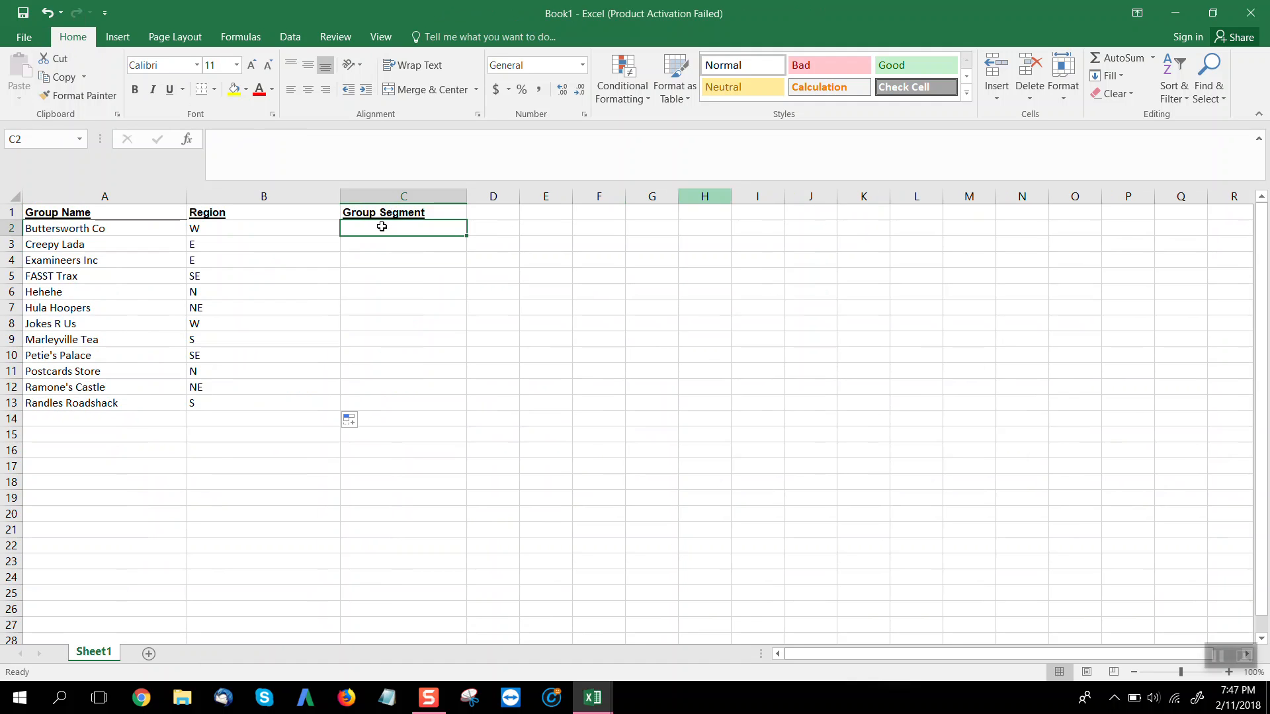
type("=vl")
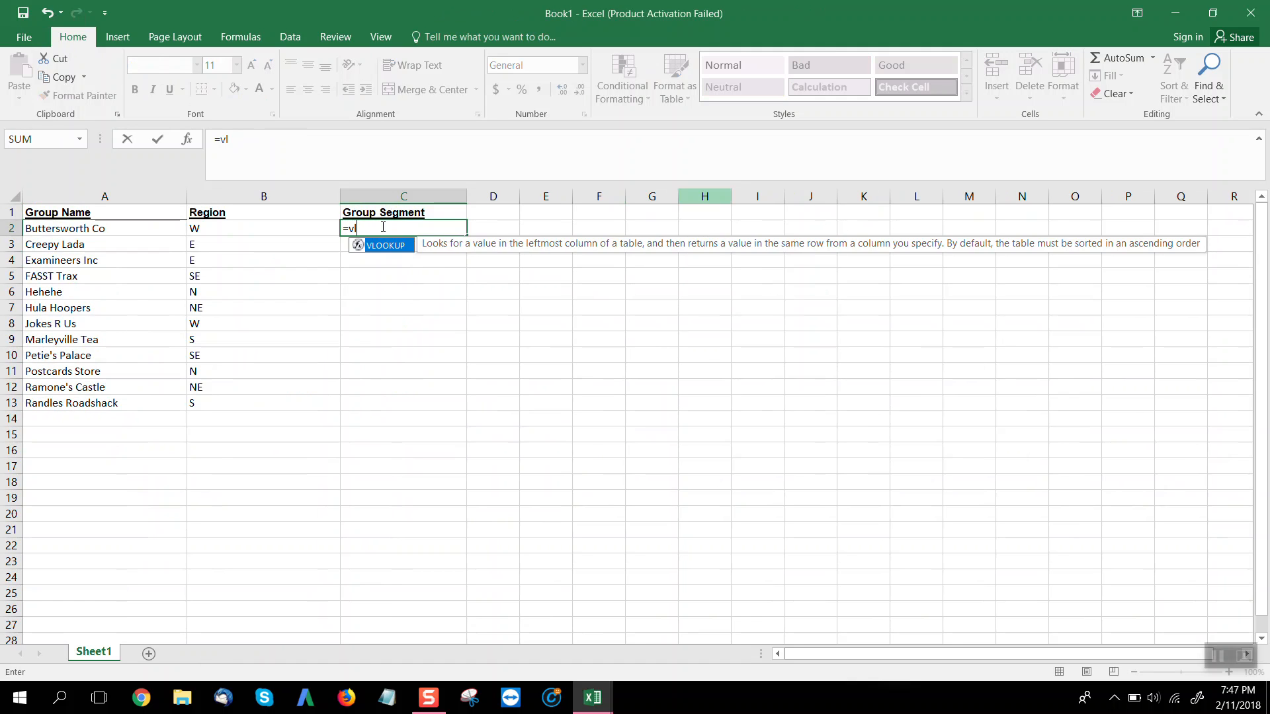
type("ookup(")
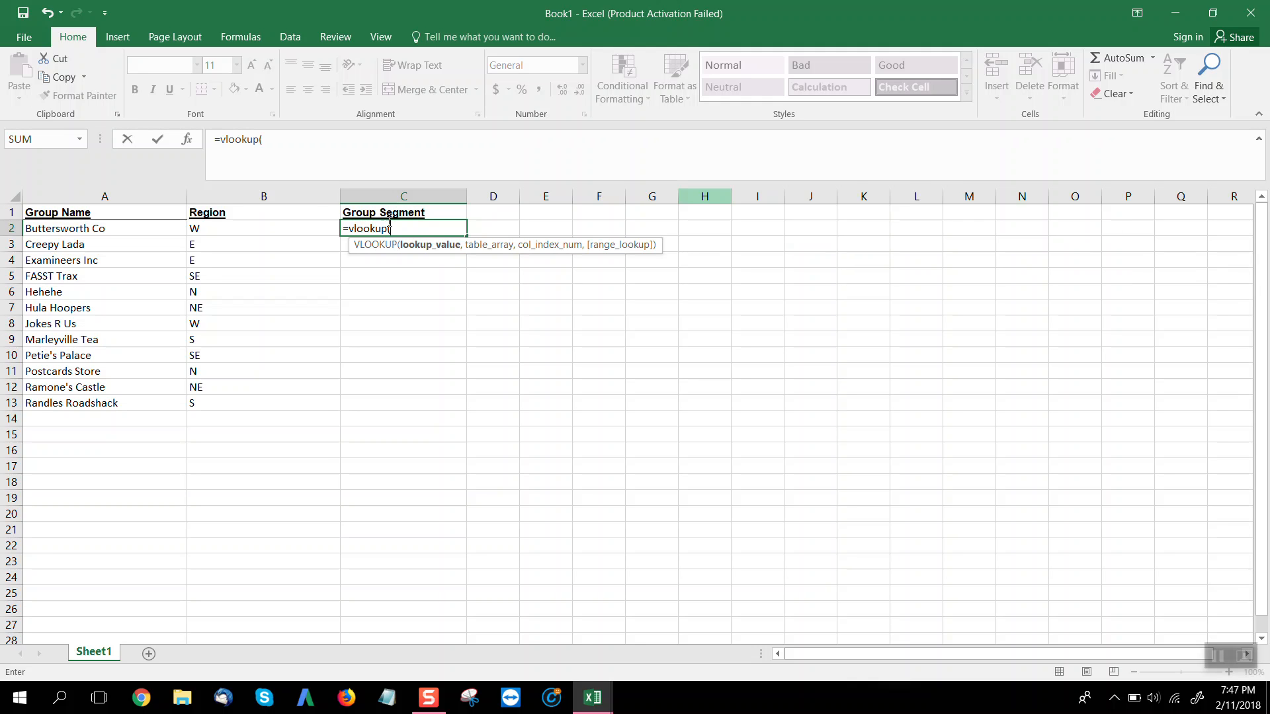
left_click(135, 229)
type(",")
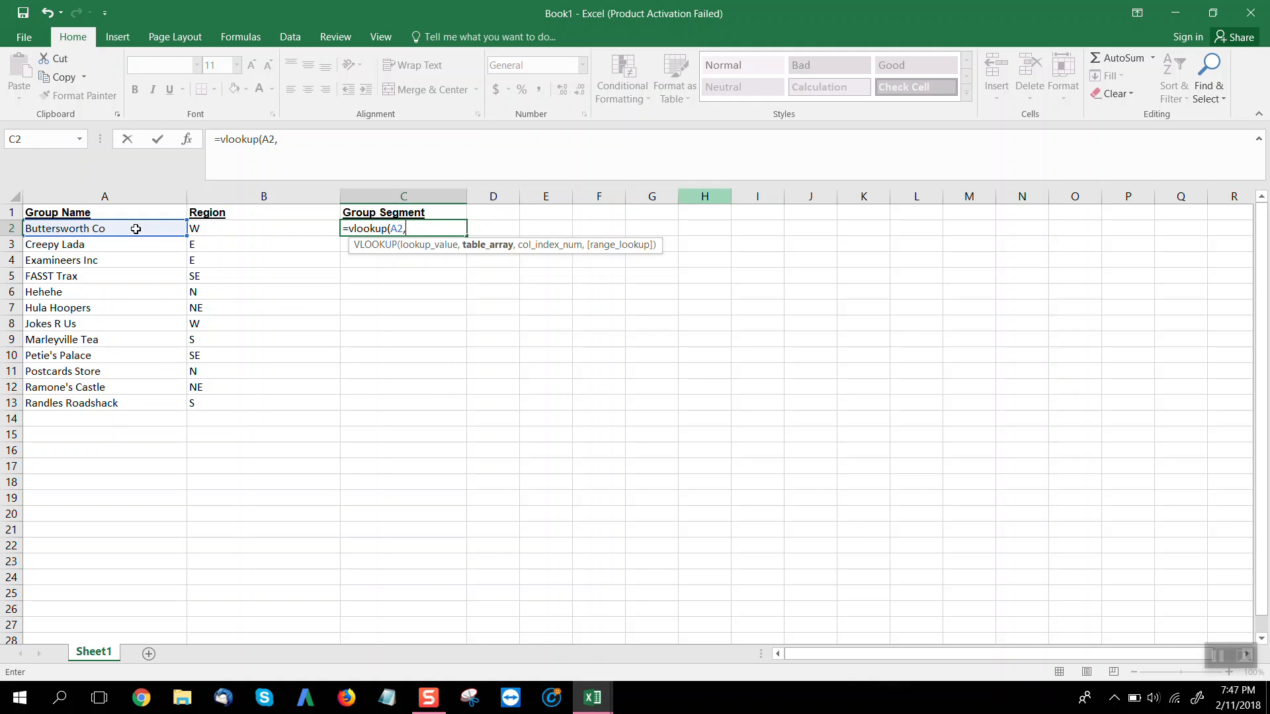
Complete the C2 formula with columns A:E of Sheet1 in ExcelWorkshop-0408-VLookup as the table array, column index 2 and FALSE for exact match
key("alt+Tab")
left_click_drag(93, 193, 463, 199)
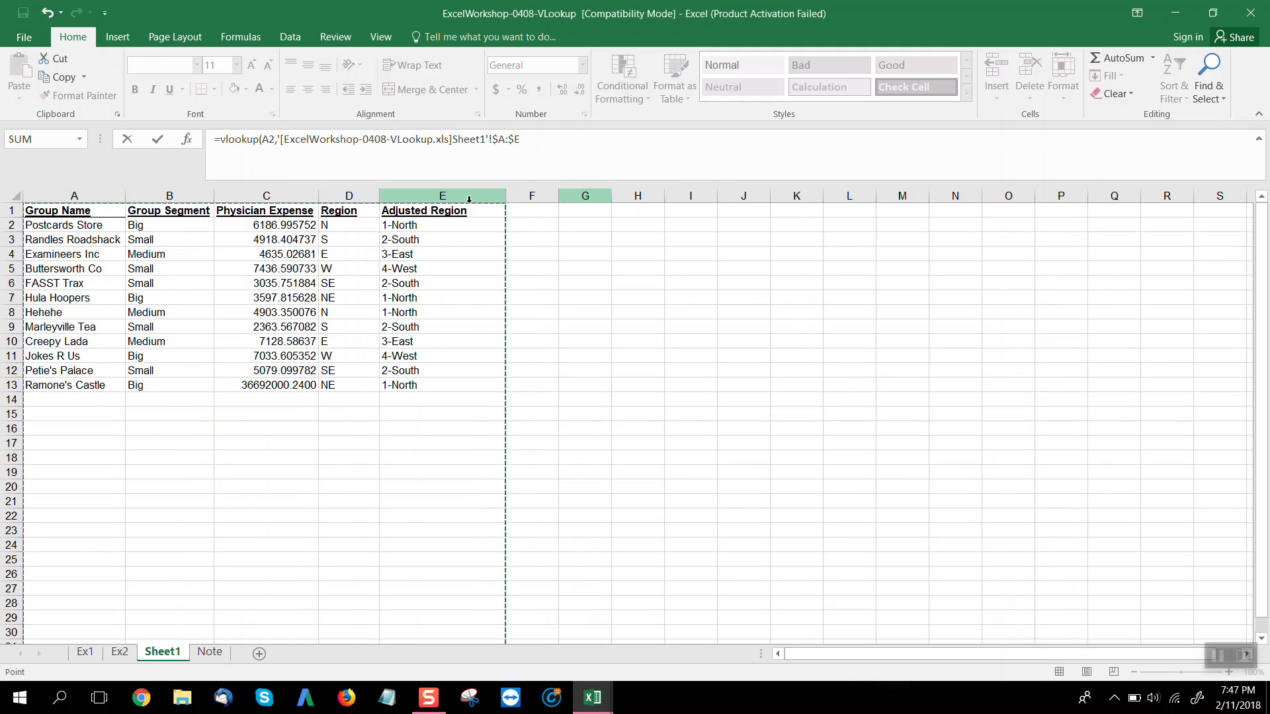
type(",2")
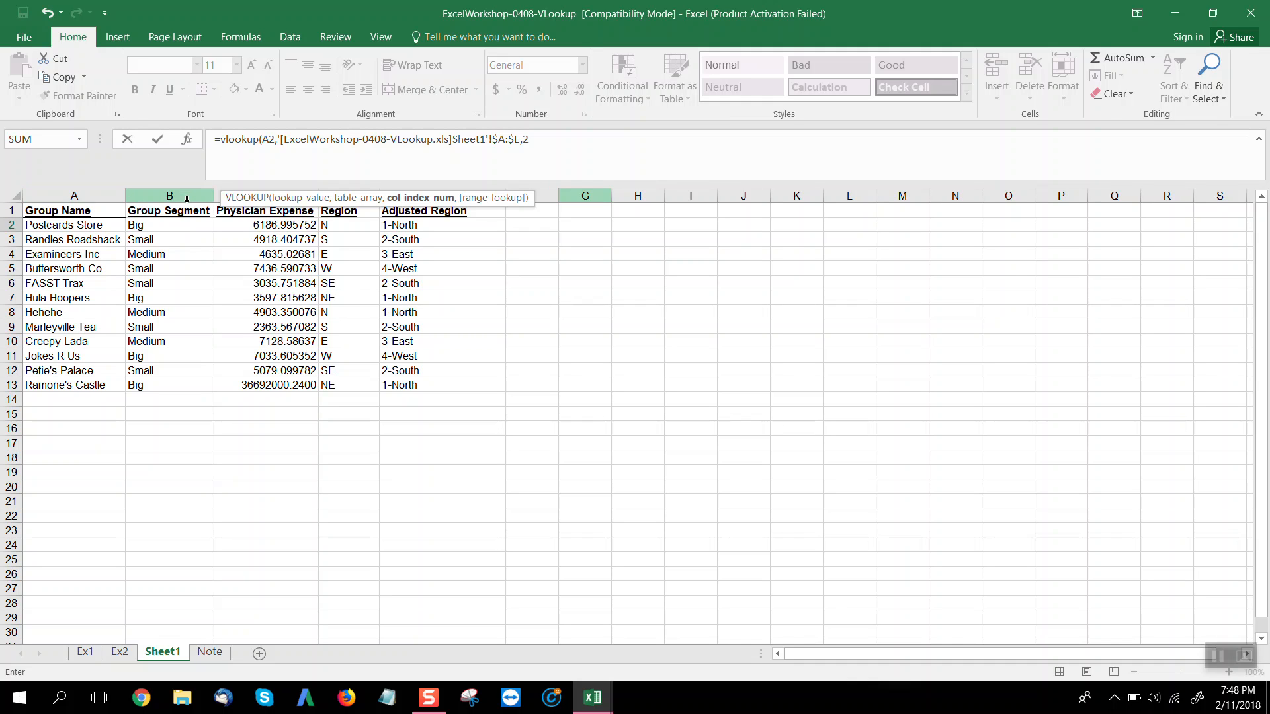
type(",")
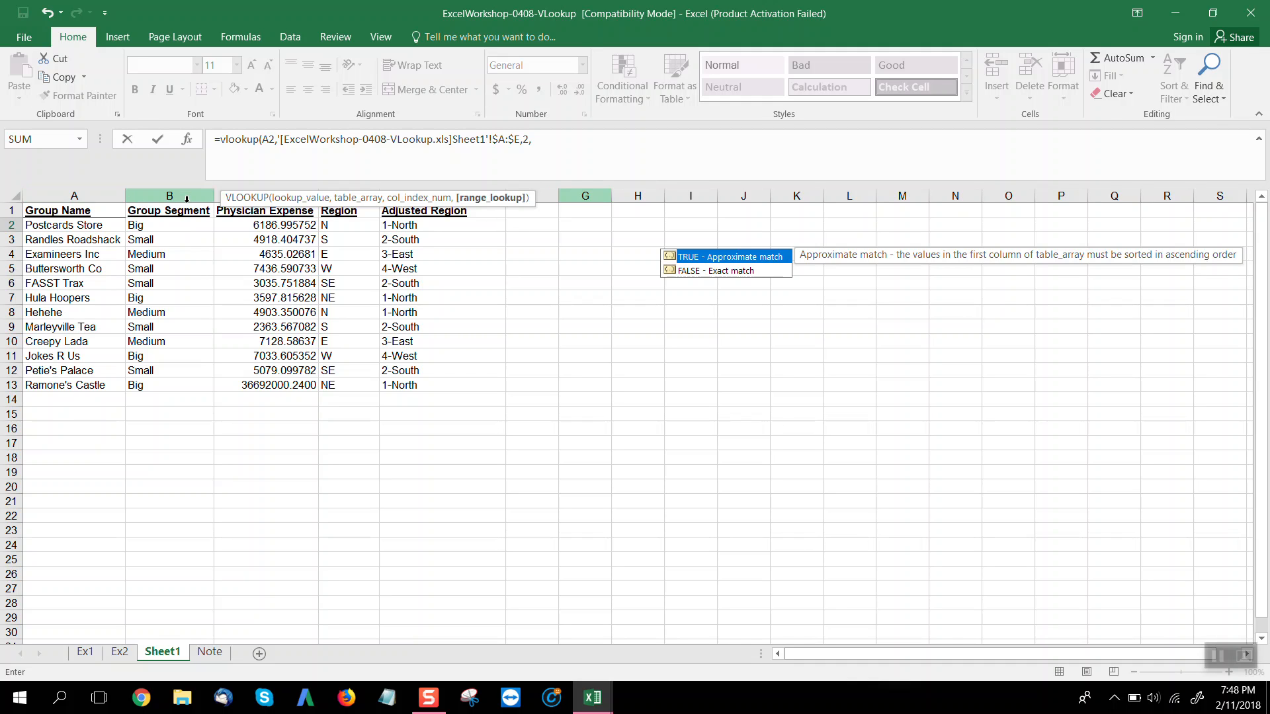
left_click(715, 271)
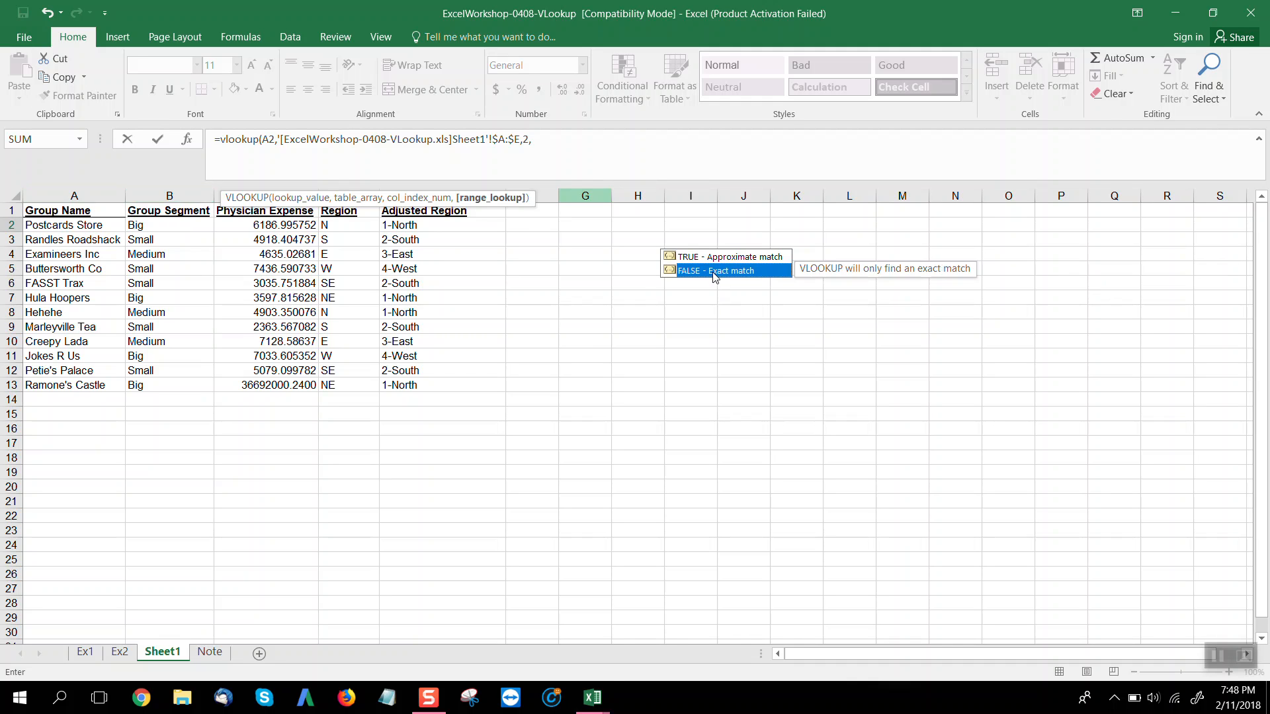
double_click(714, 272)
key("Return")
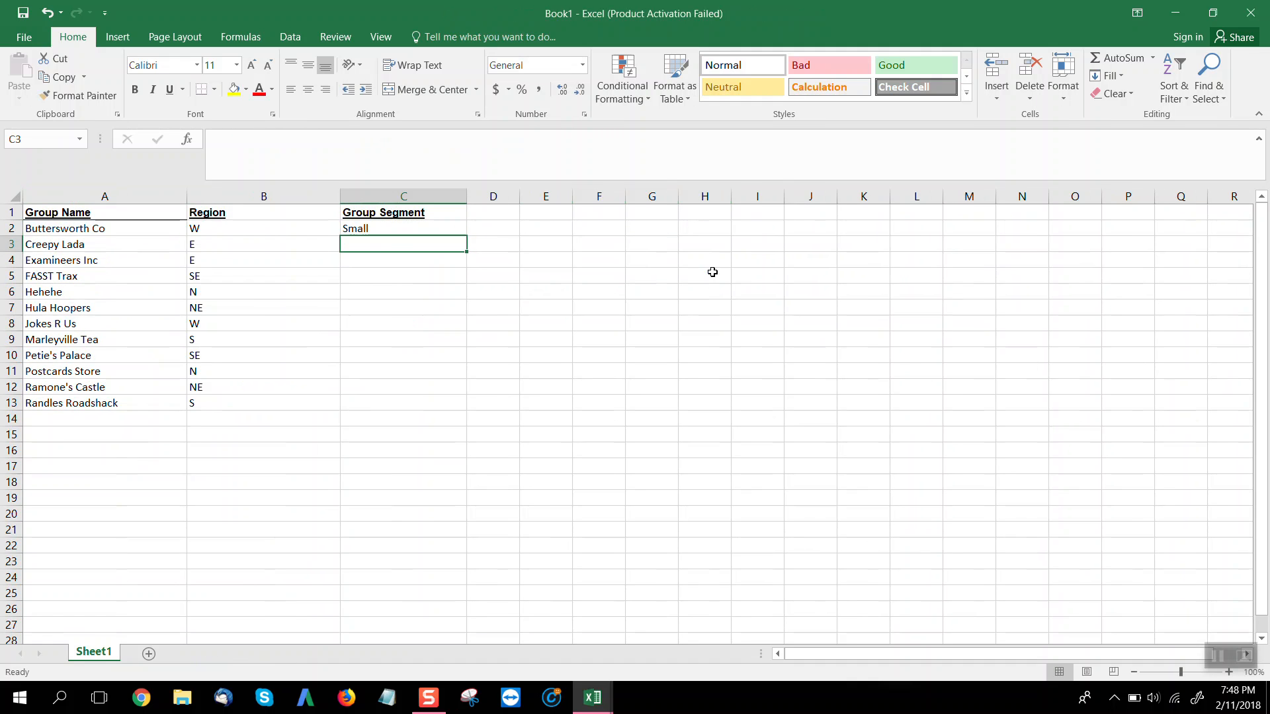
Fill the Group Segment formula from C2 down to C13 and check Buttersworth Co's segment against Sheet1 of the ExcelWorkshop-0408-VLookup workbook
left_click(398, 231)
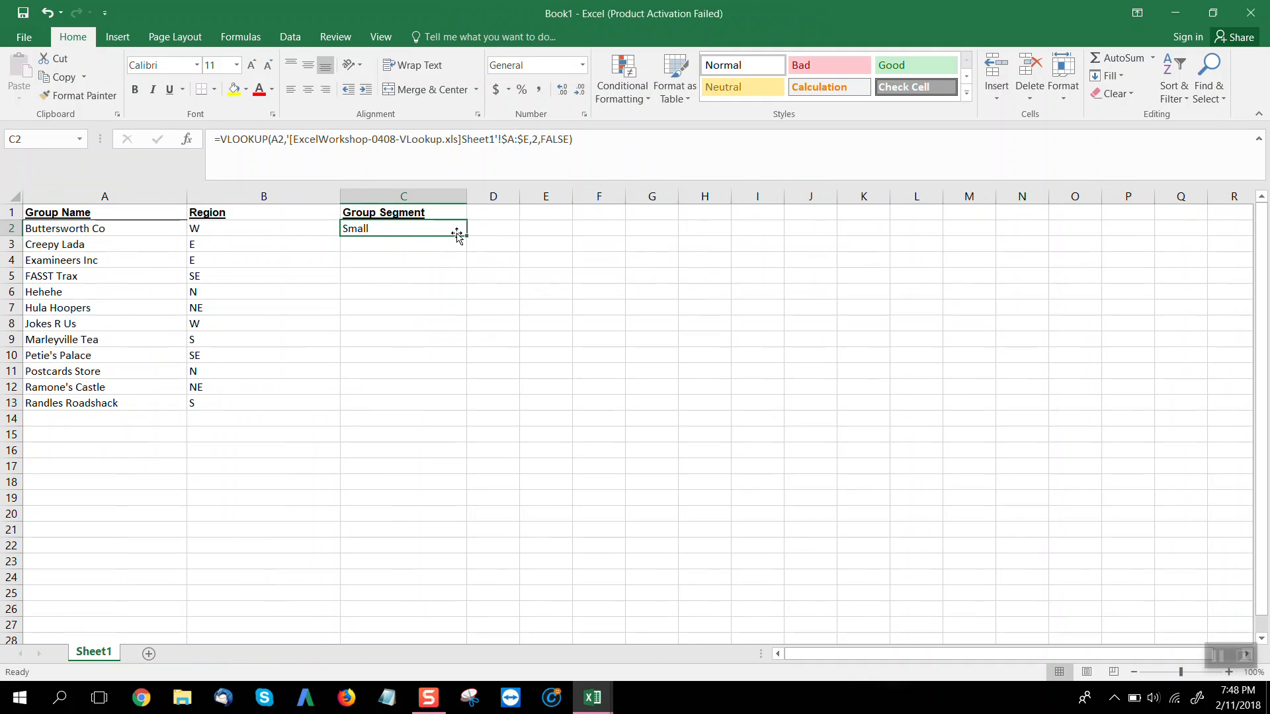
left_click_drag(466, 236, 471, 409)
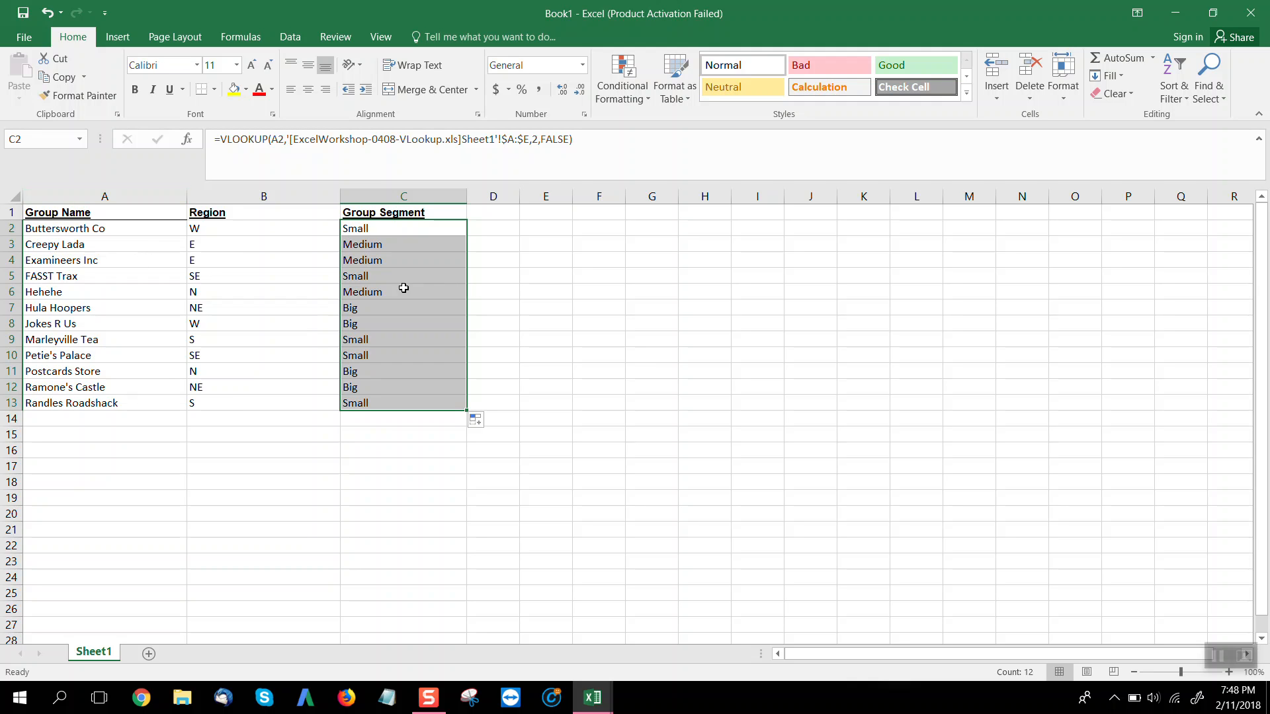
left_click(386, 235)
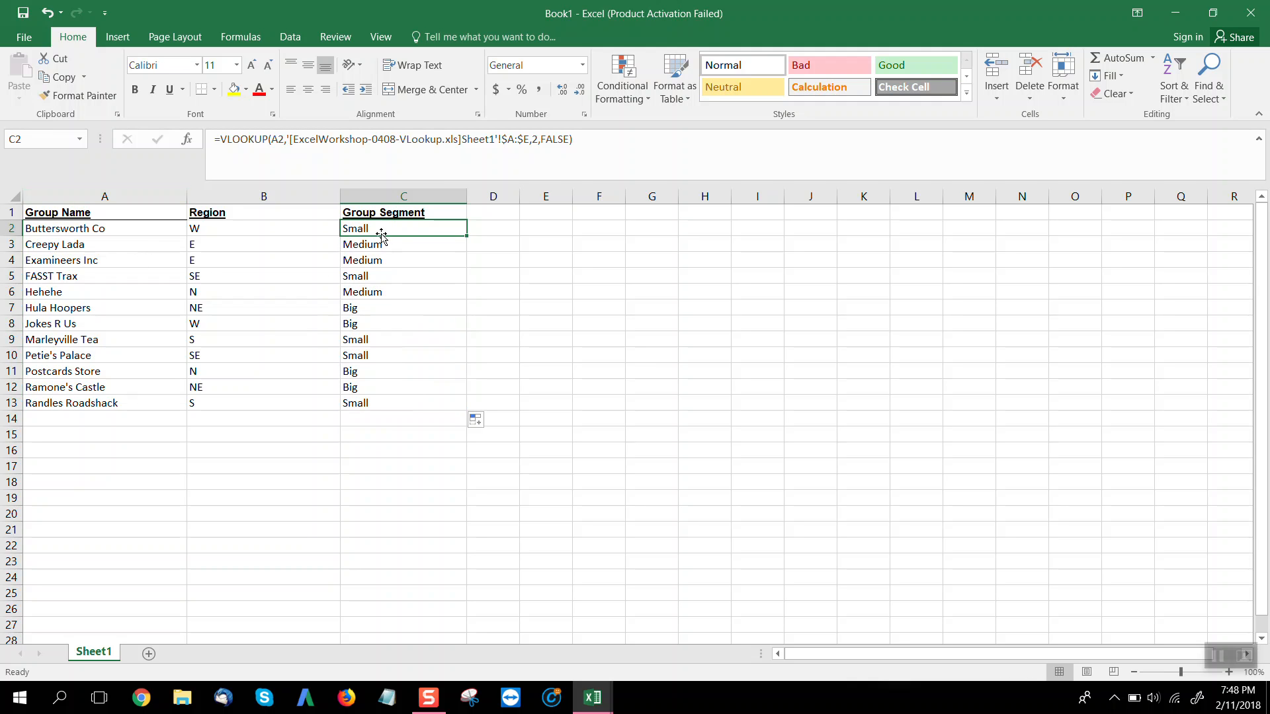
left_click(124, 231)
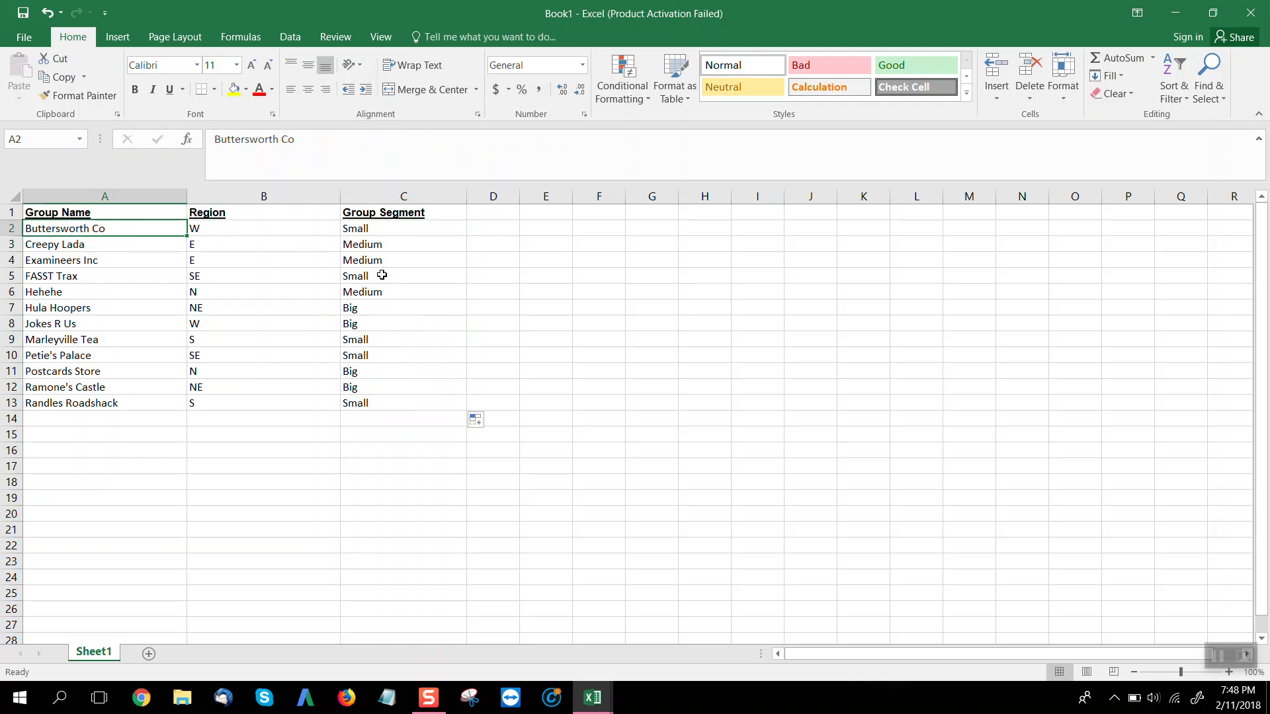
key("alt+Tab")
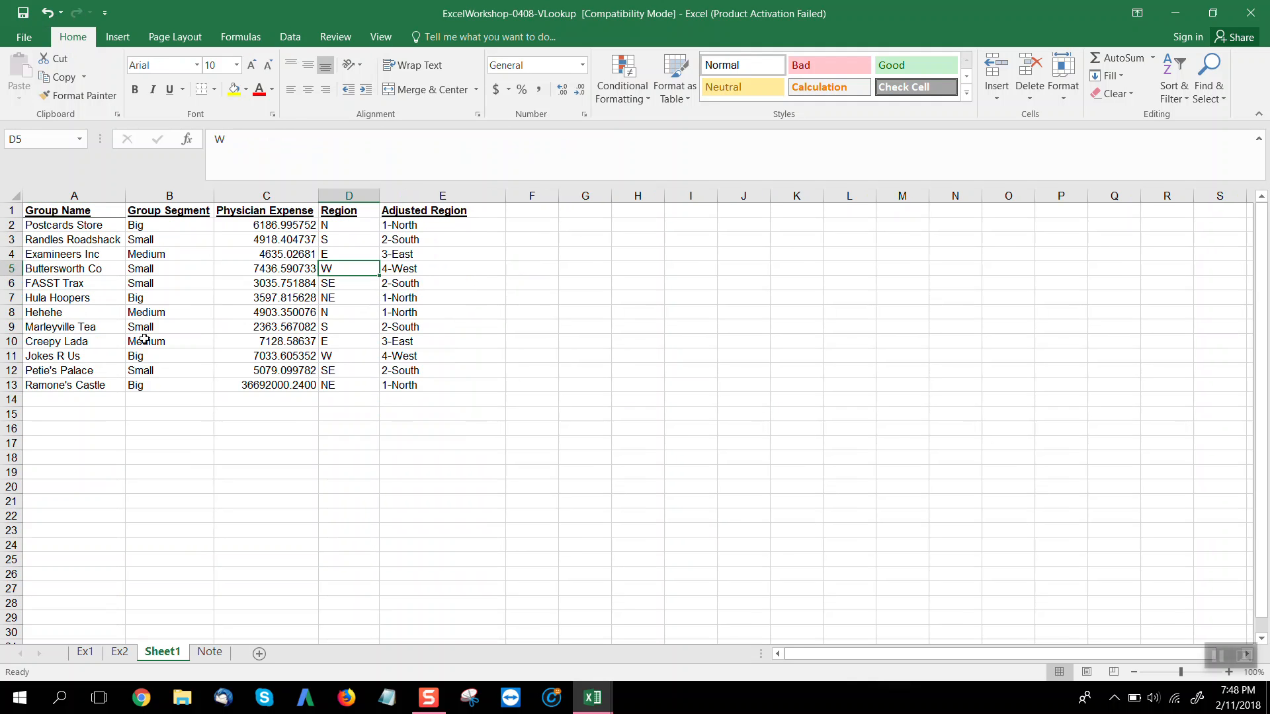
left_click(98, 271)
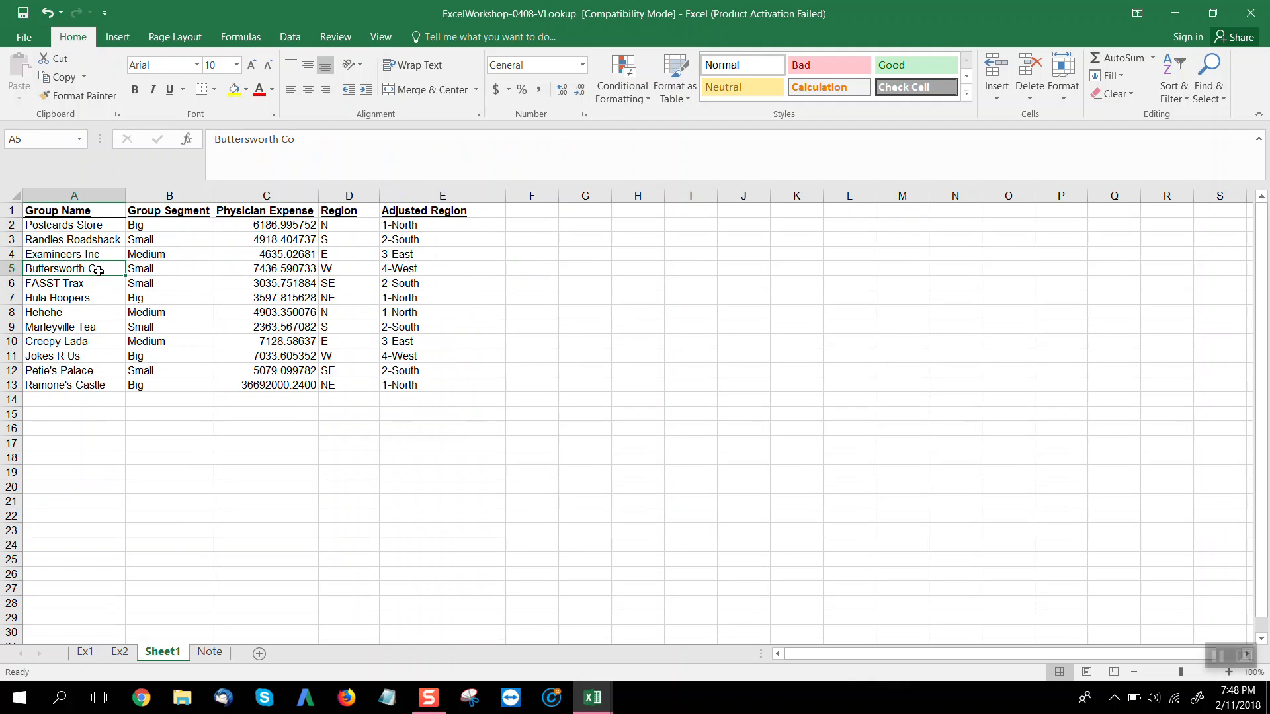
left_click(169, 273)
key("alt+Tab")
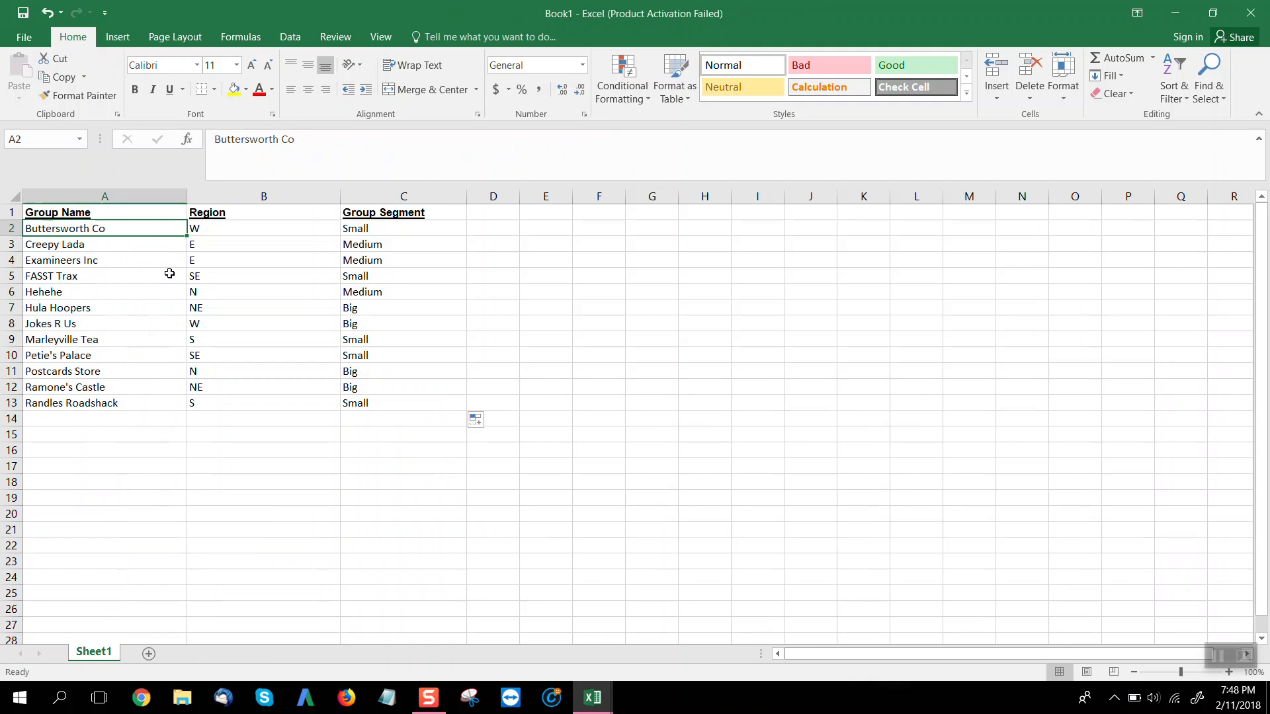
left_click(407, 229)
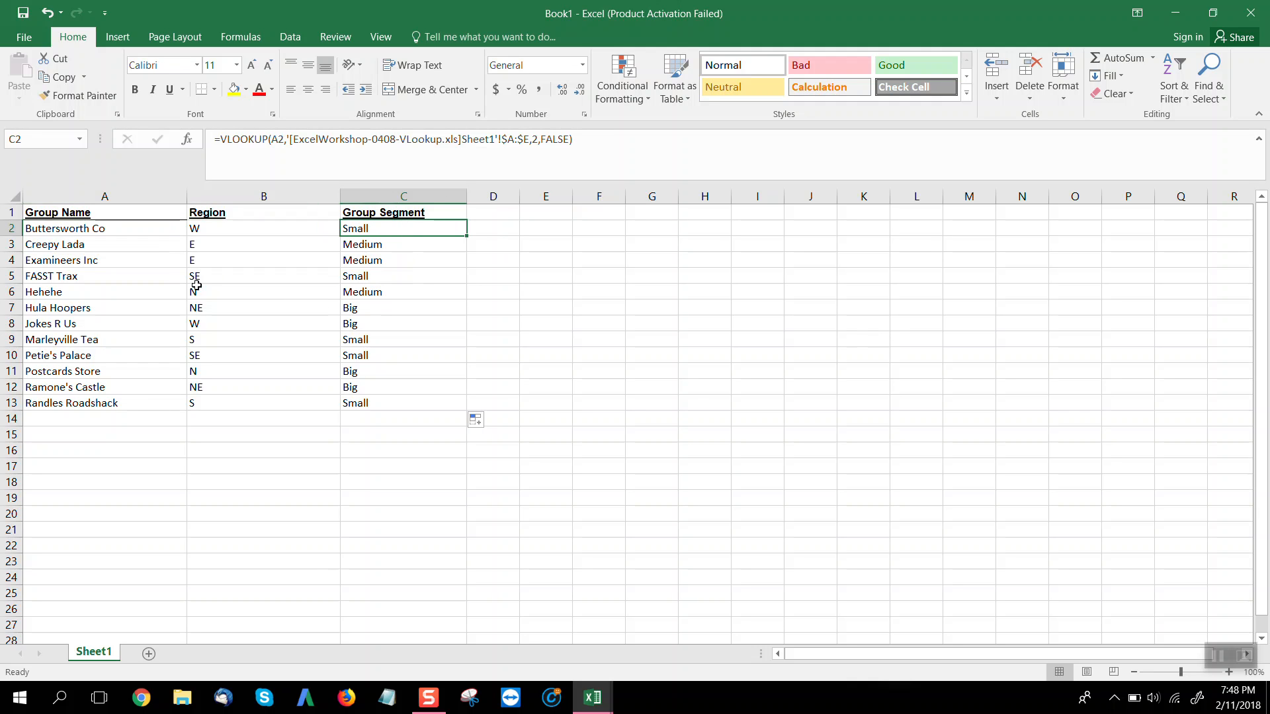